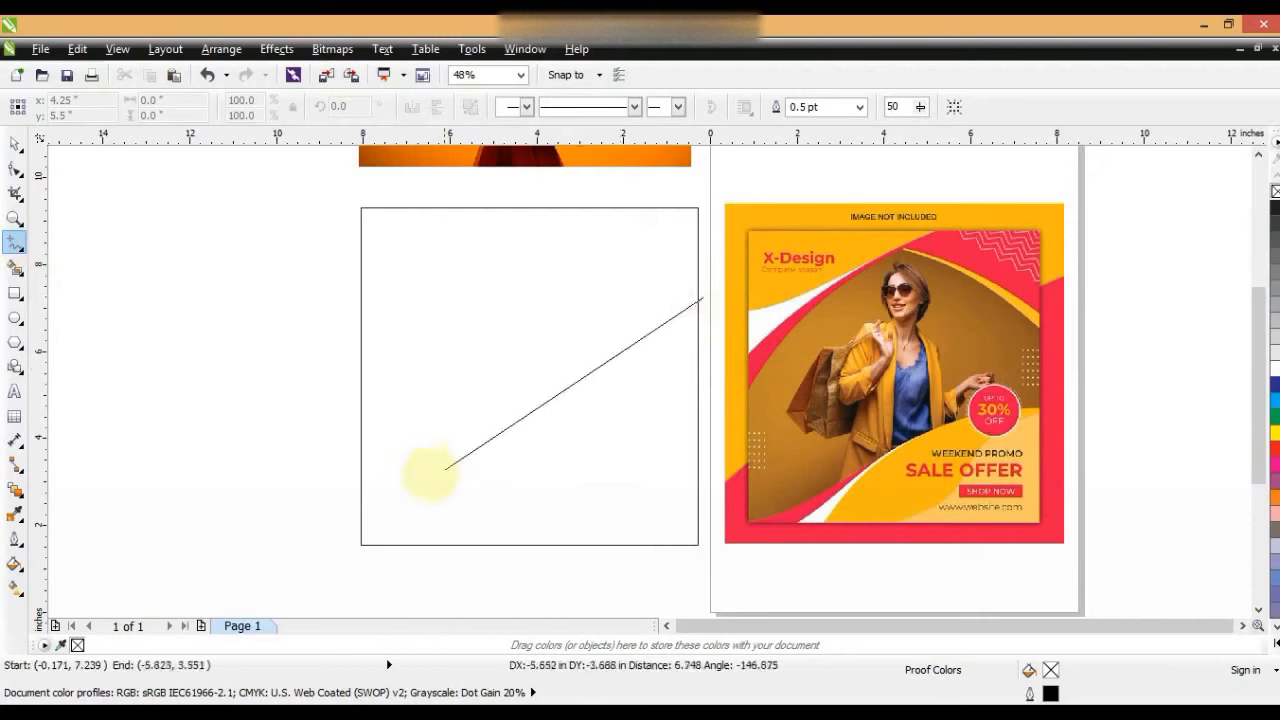
Step: Draw a closed four-sided shape about 8.07 by 4.34 in with a slanted upper edge over the square's lower part, and fill it magenta
mouse_move(352, 540)
left_mouse_down()
mouse_move(352, 552)
mouse_move(706, 551)
mouse_move(703, 297)
left_mouse_up()
left_click(15, 144)
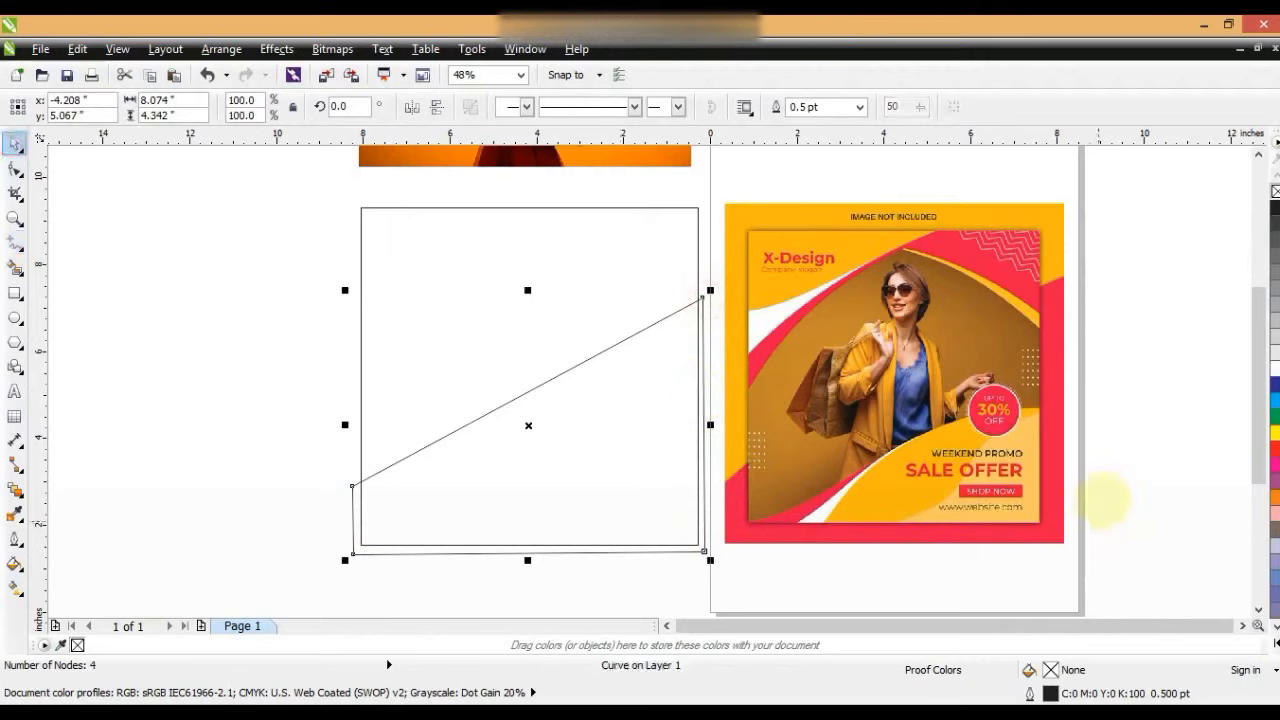
left_click(1275, 465)
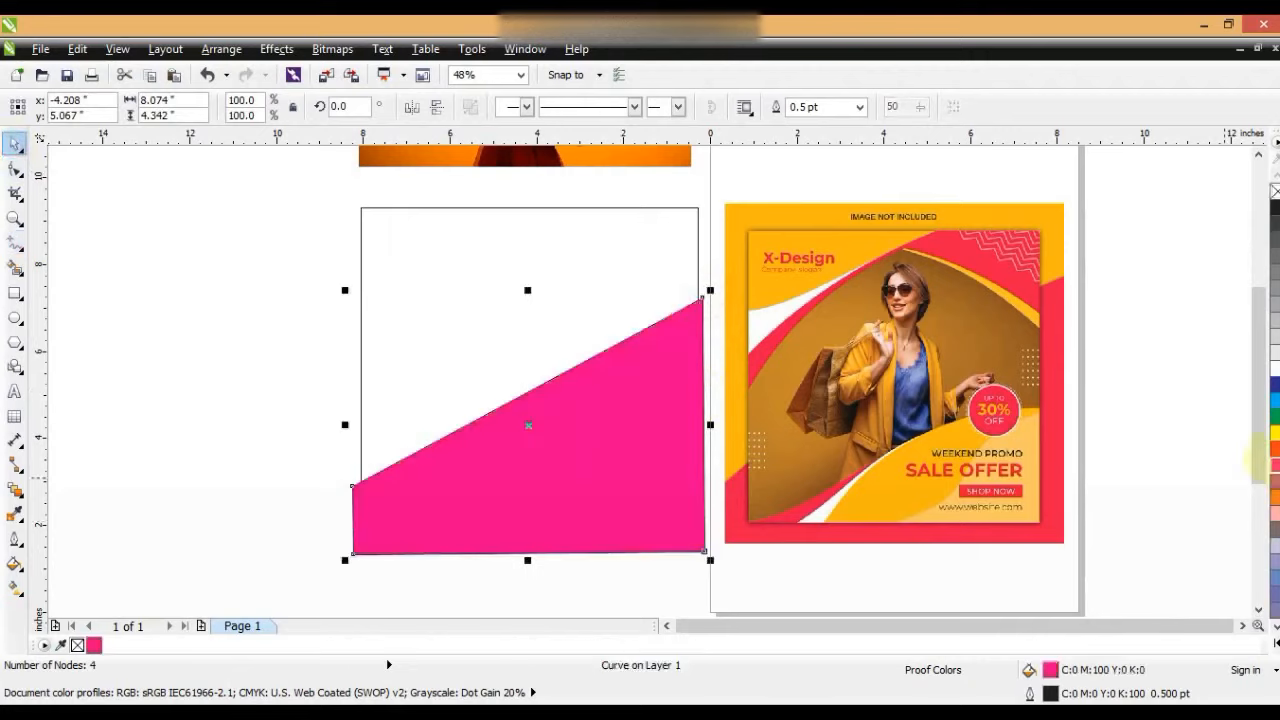
Step: Set the slanted shape's uniform fill to red C7 M100 Y73 K1 and remove its outline
left_click(14, 563)
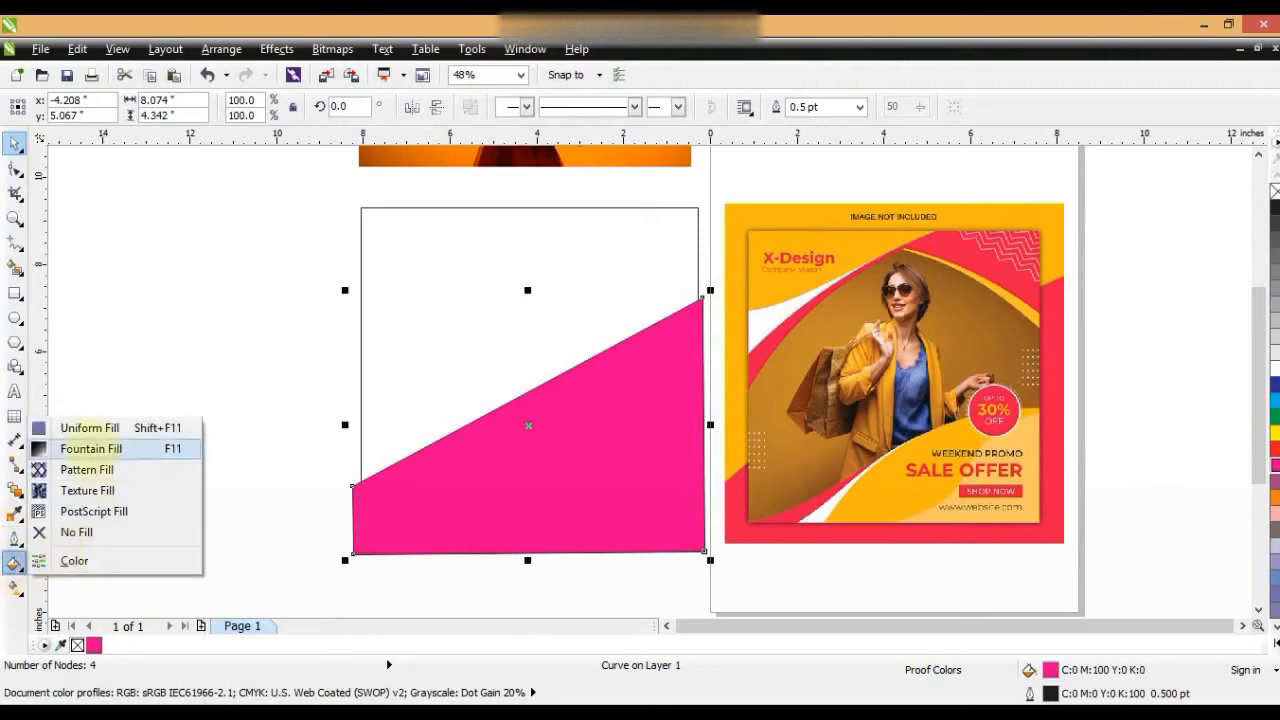
left_click(86, 427)
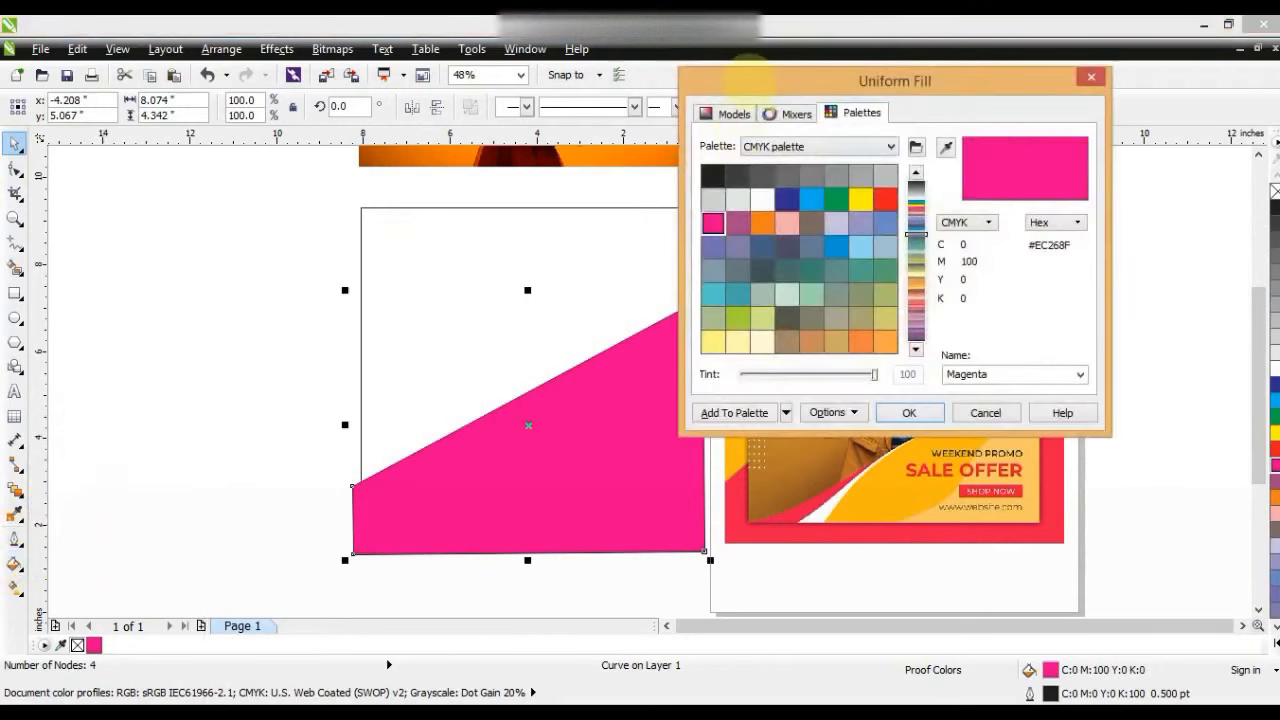
left_click_drag(750, 78, 968, 122)
left_click(945, 157)
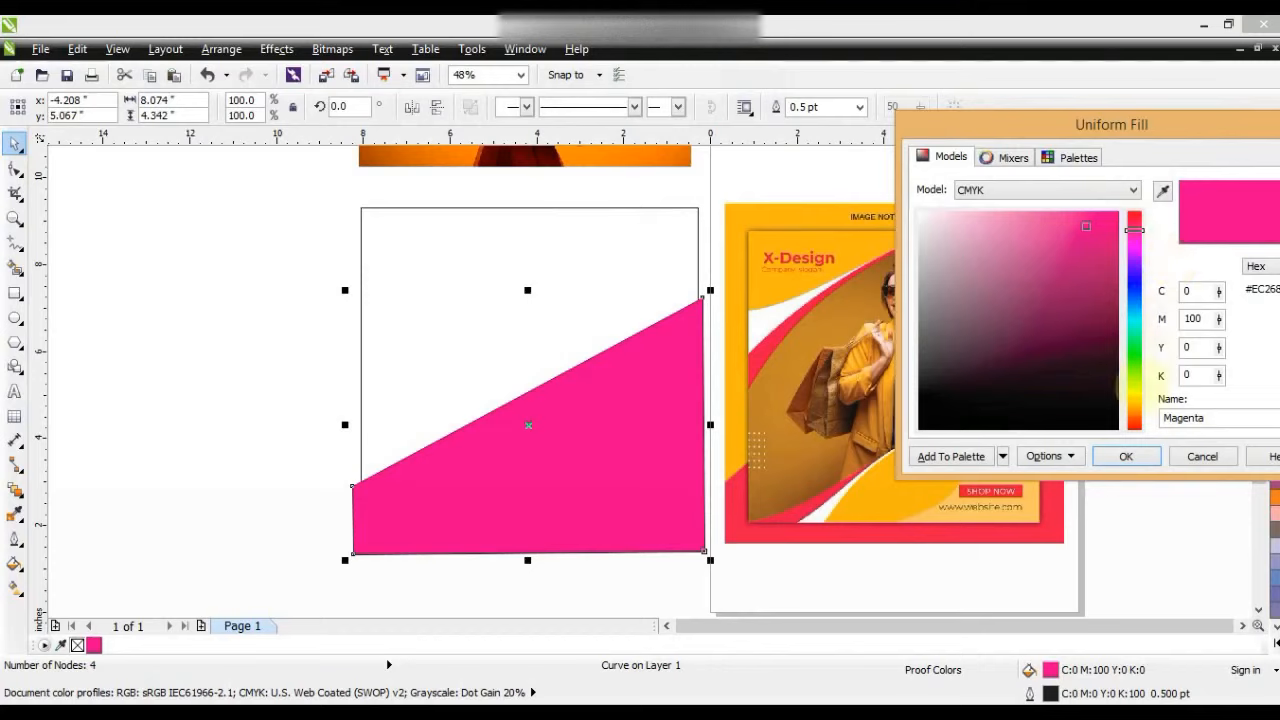
left_click_drag(1136, 226, 1098, 236)
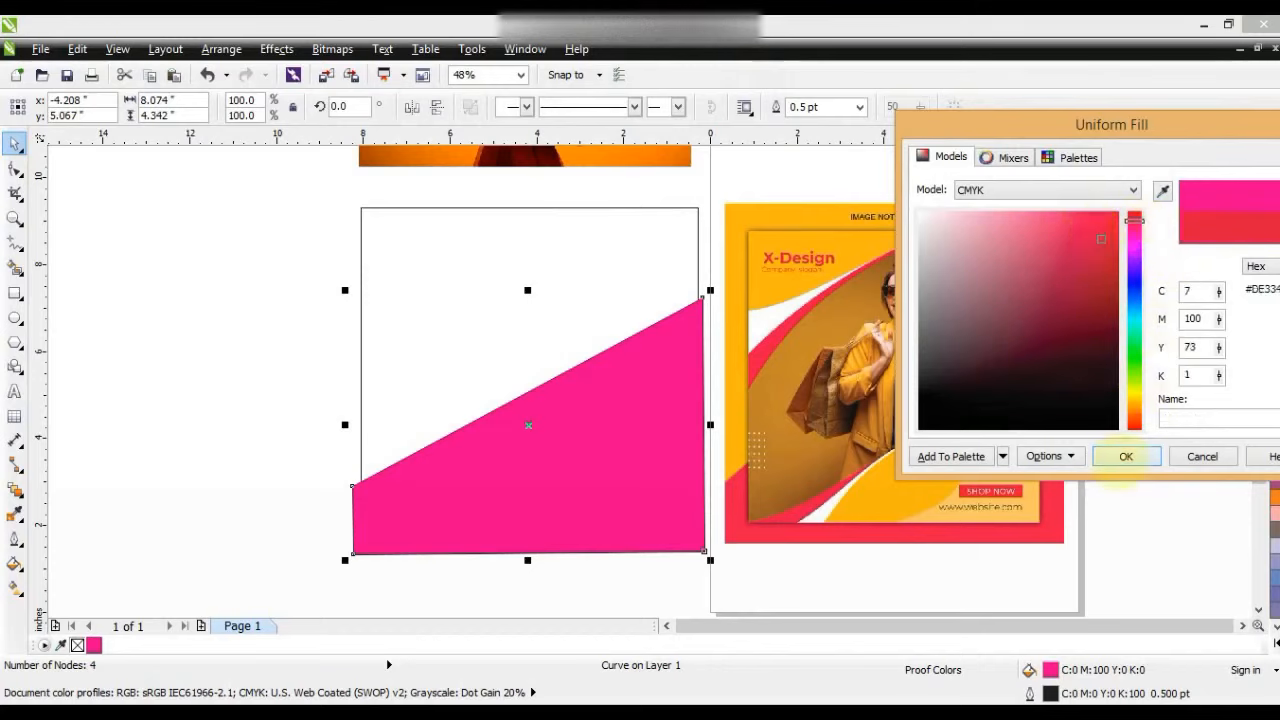
left_click(1126, 456)
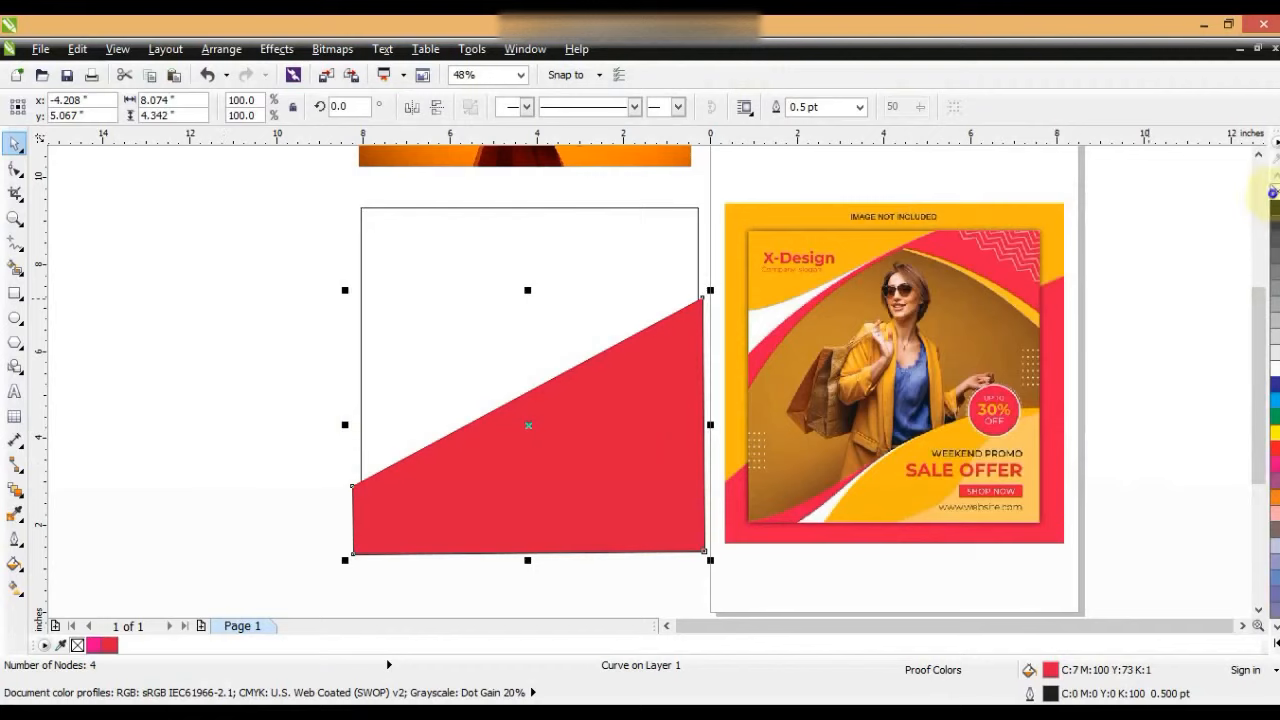
right_click(1274, 191)
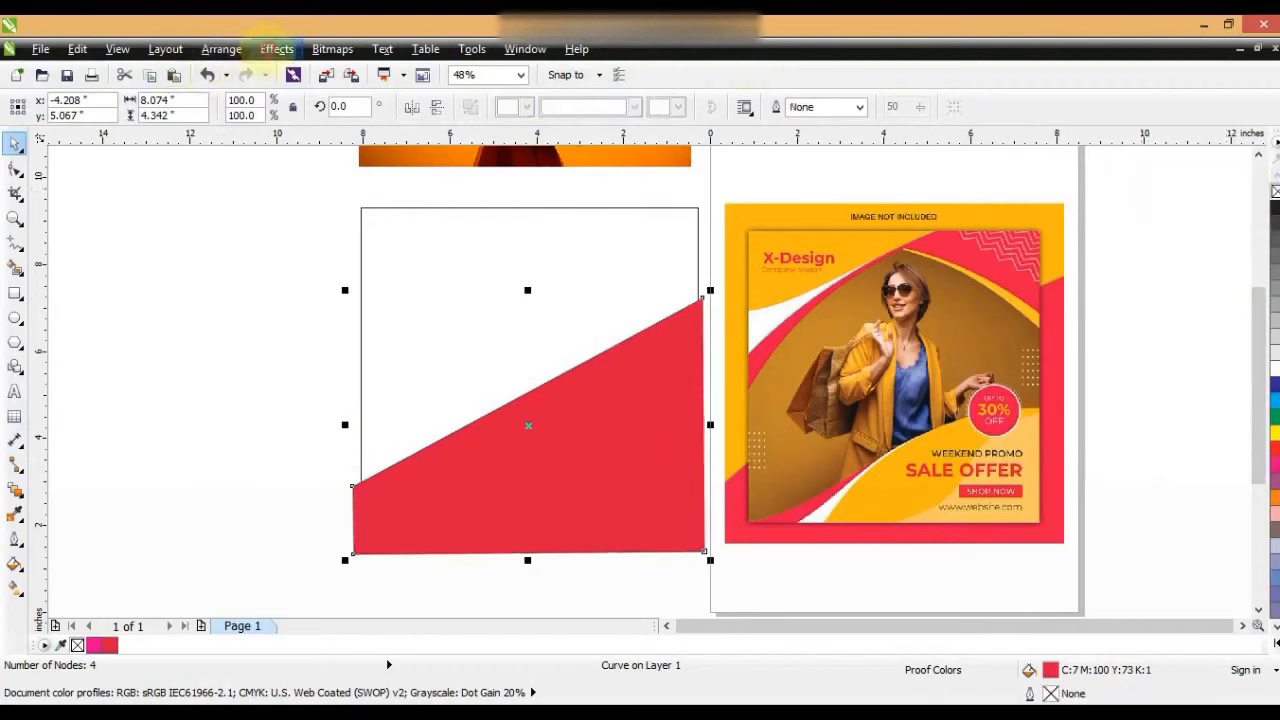
Step: PowerClip the red slanted shape inside the empty square
left_click(277, 49)
mouse_move(330, 314)
left_click(449, 318)
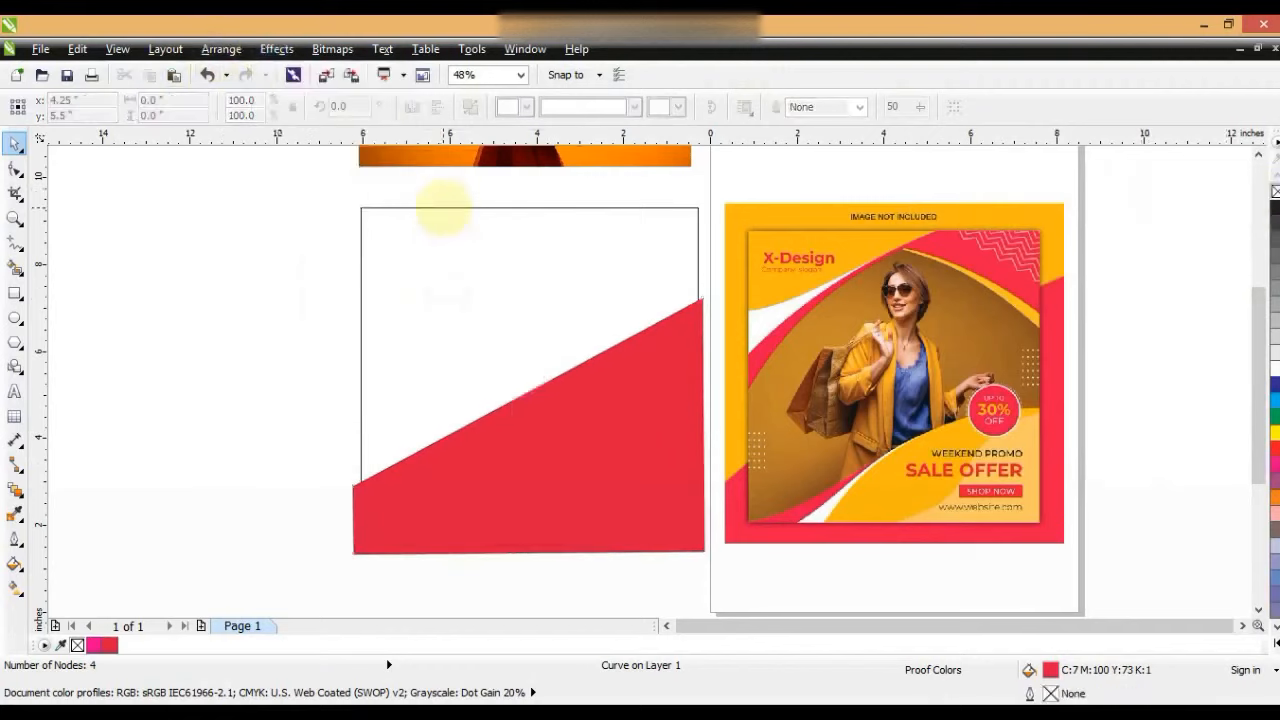
left_click(443, 208)
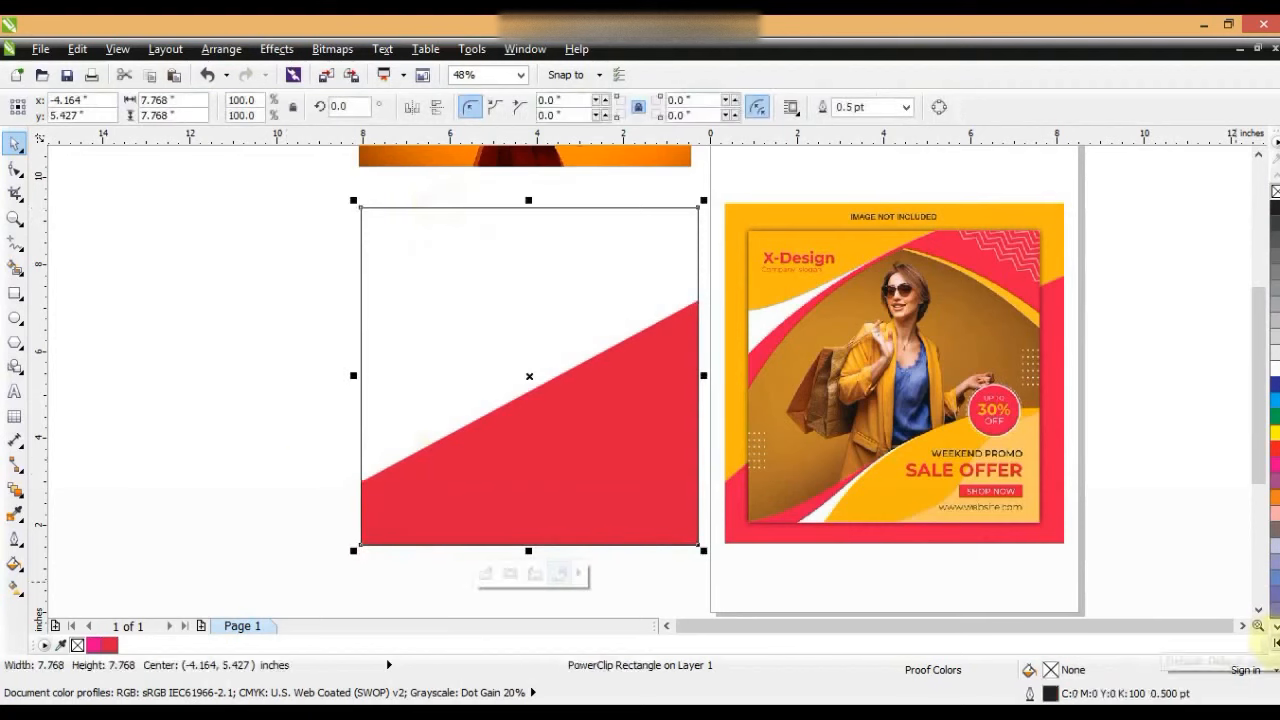
Step: Fill the PowerClip square with deep yellow (C0 M20 Y100 K0) and remove its outline
left_click(1272, 641)
left_click(1256, 205)
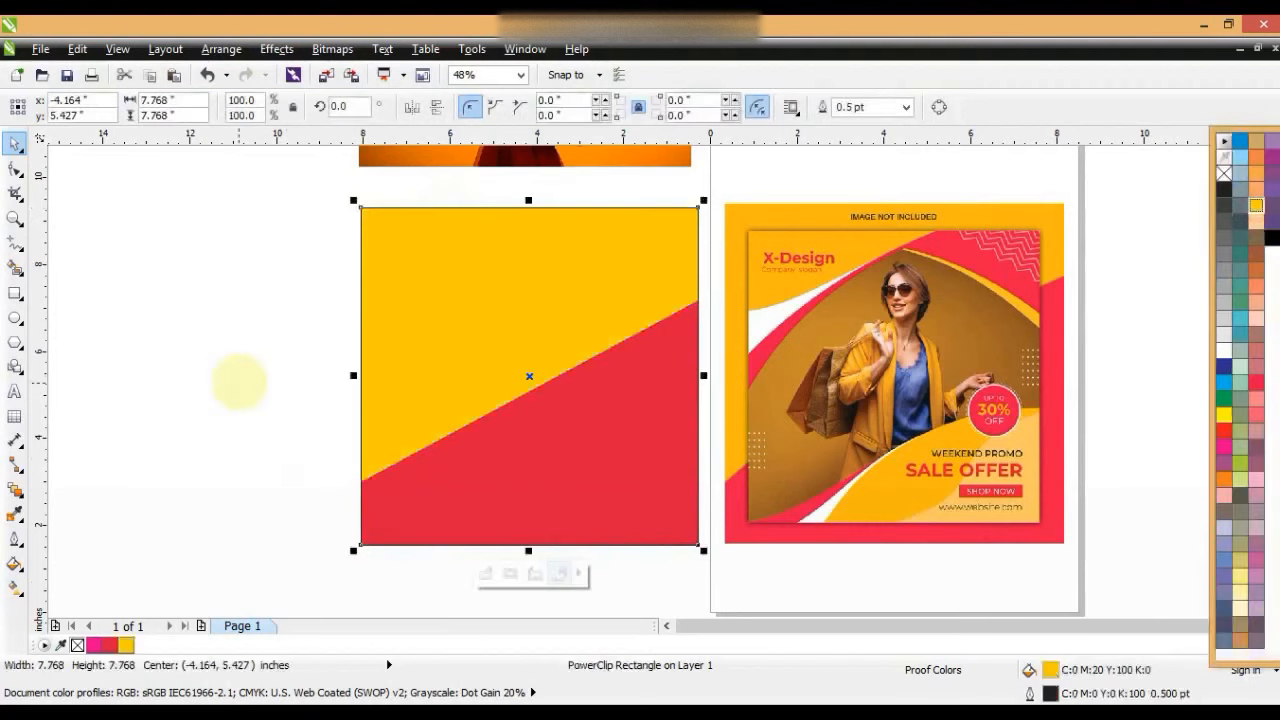
left_click(244, 380)
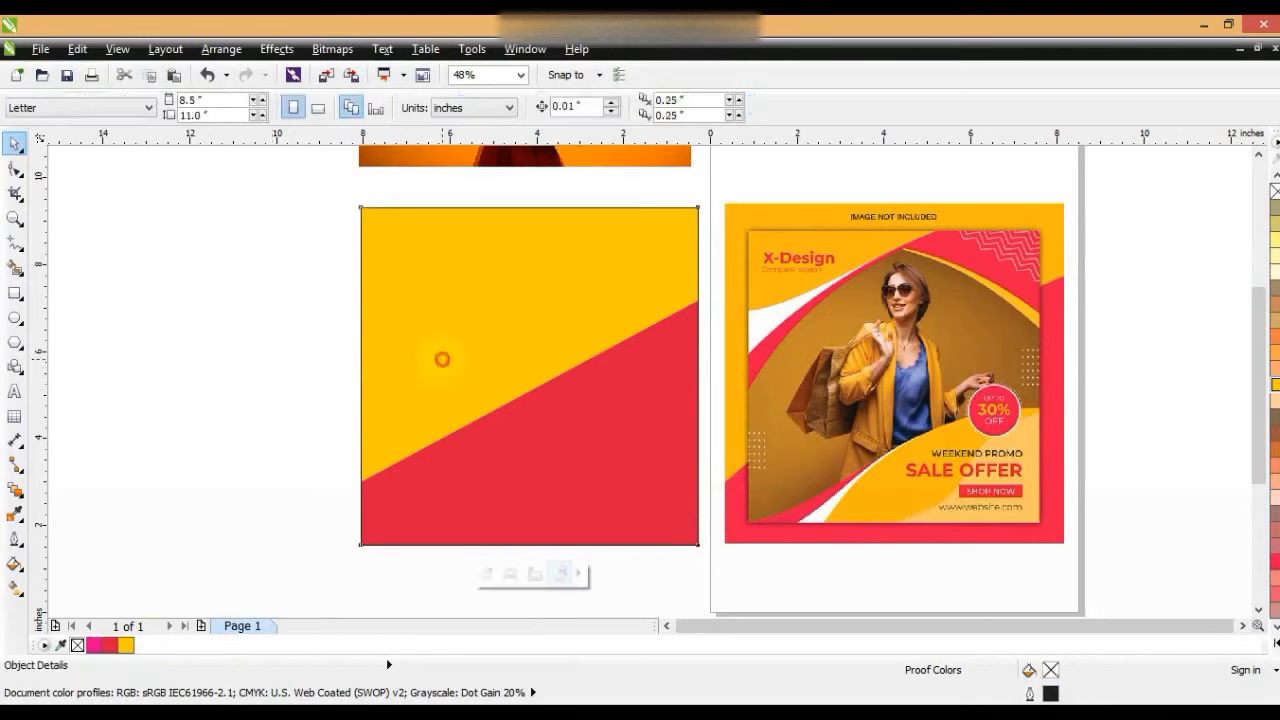
left_click(443, 357)
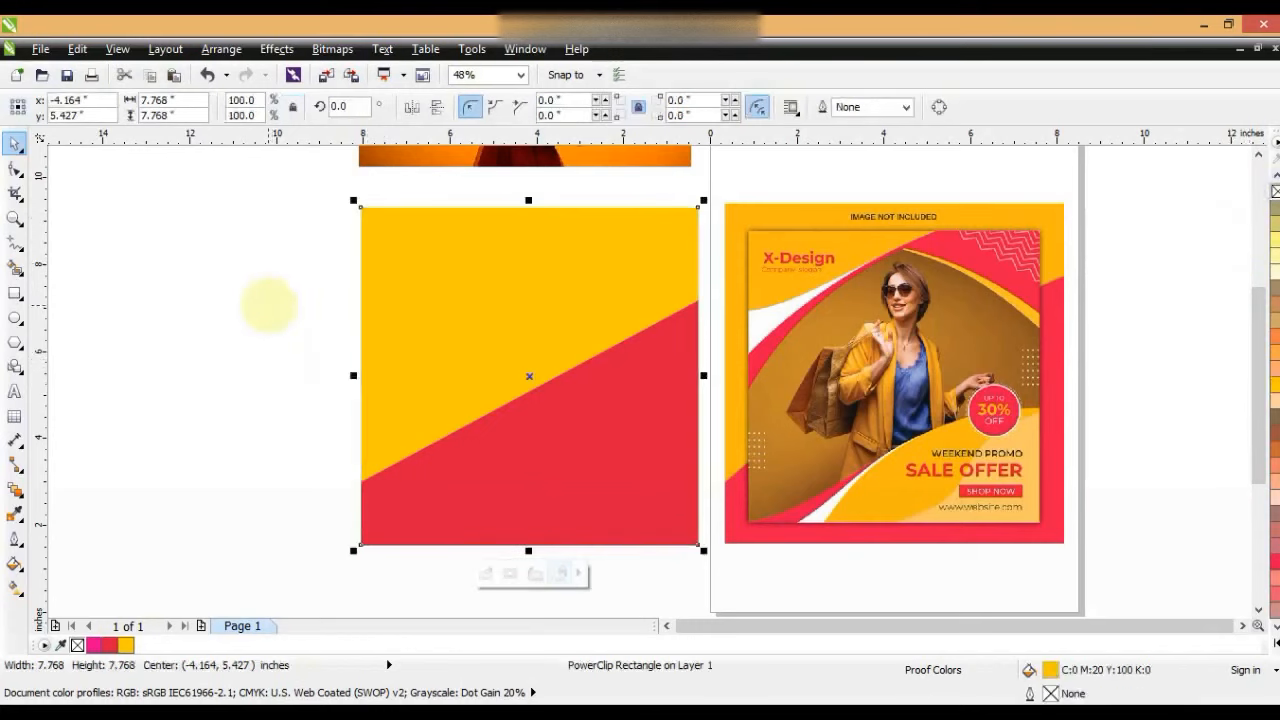
left_click(276, 302)
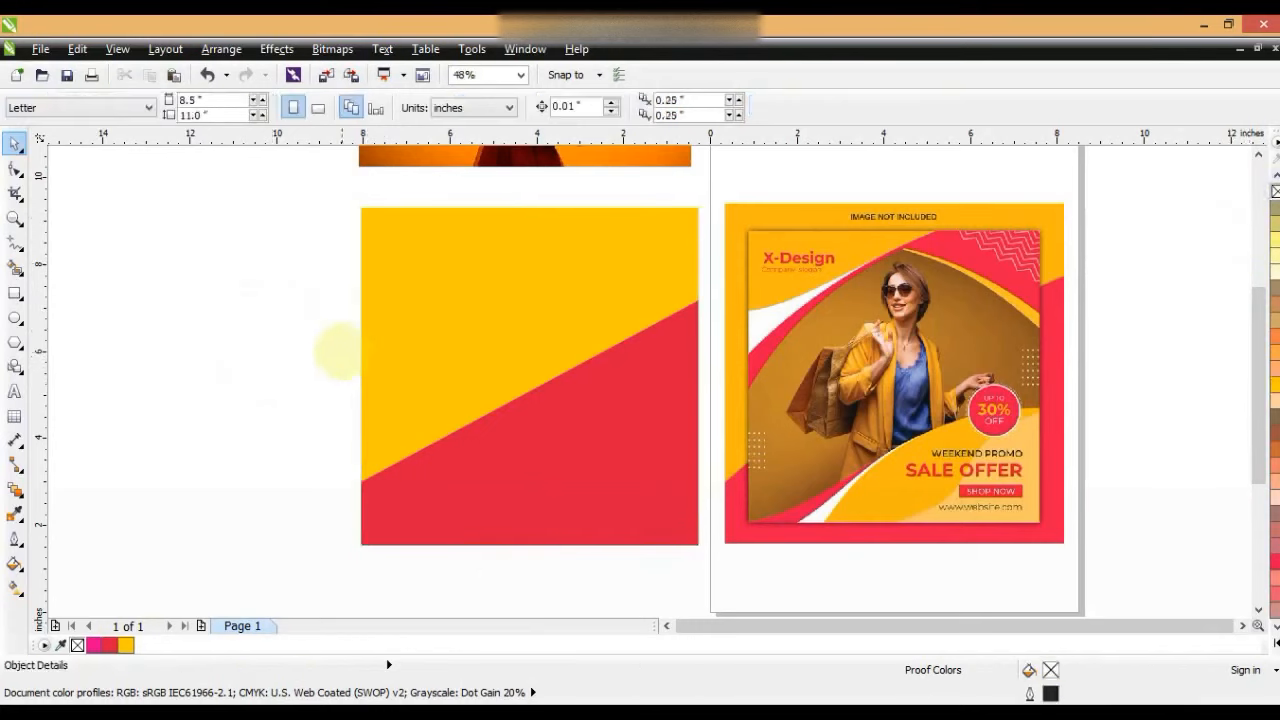
Step: Draw a smaller square about 6.61 in wide inside the yellow and red square, and centre it on that square
left_click(15, 293)
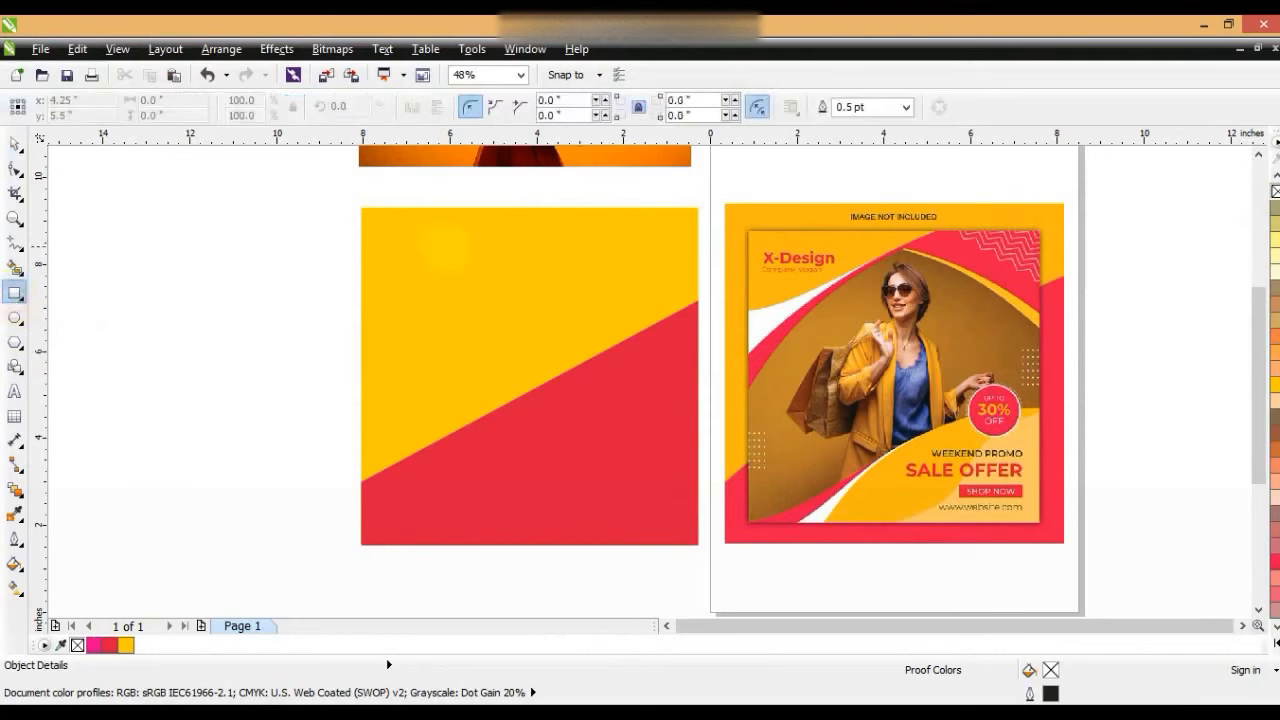
left_click_drag(383, 230, 670, 518)
left_click(15, 143)
left_click(470, 207, "shift")
key("e")
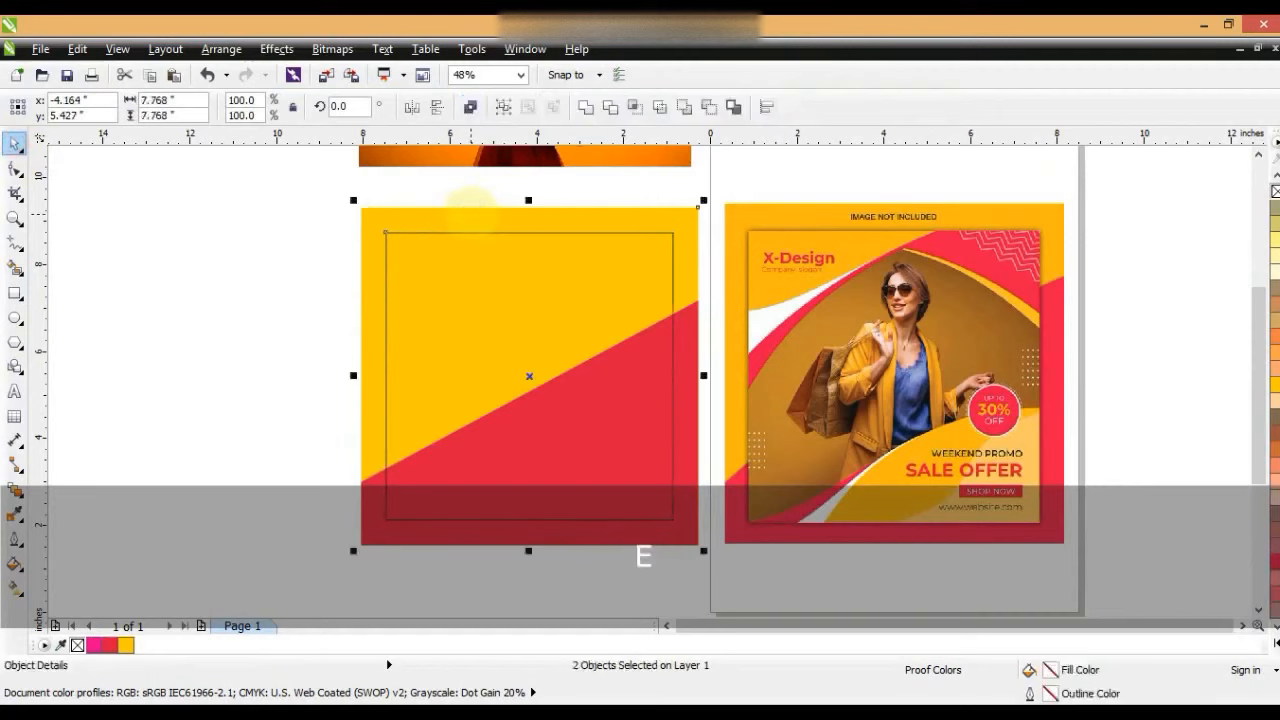
left_click(237, 209)
Step: Fill the inner square with the document's Deep Yellow
left_click(584, 233)
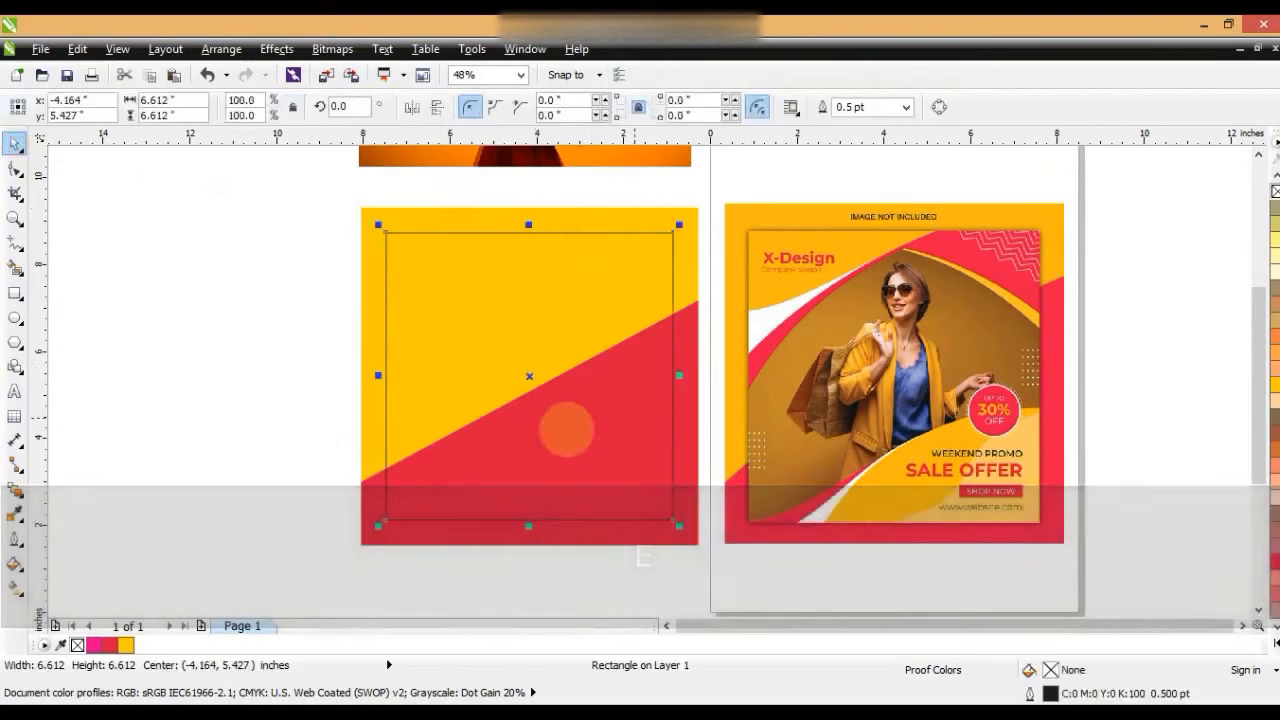
left_click(126, 644)
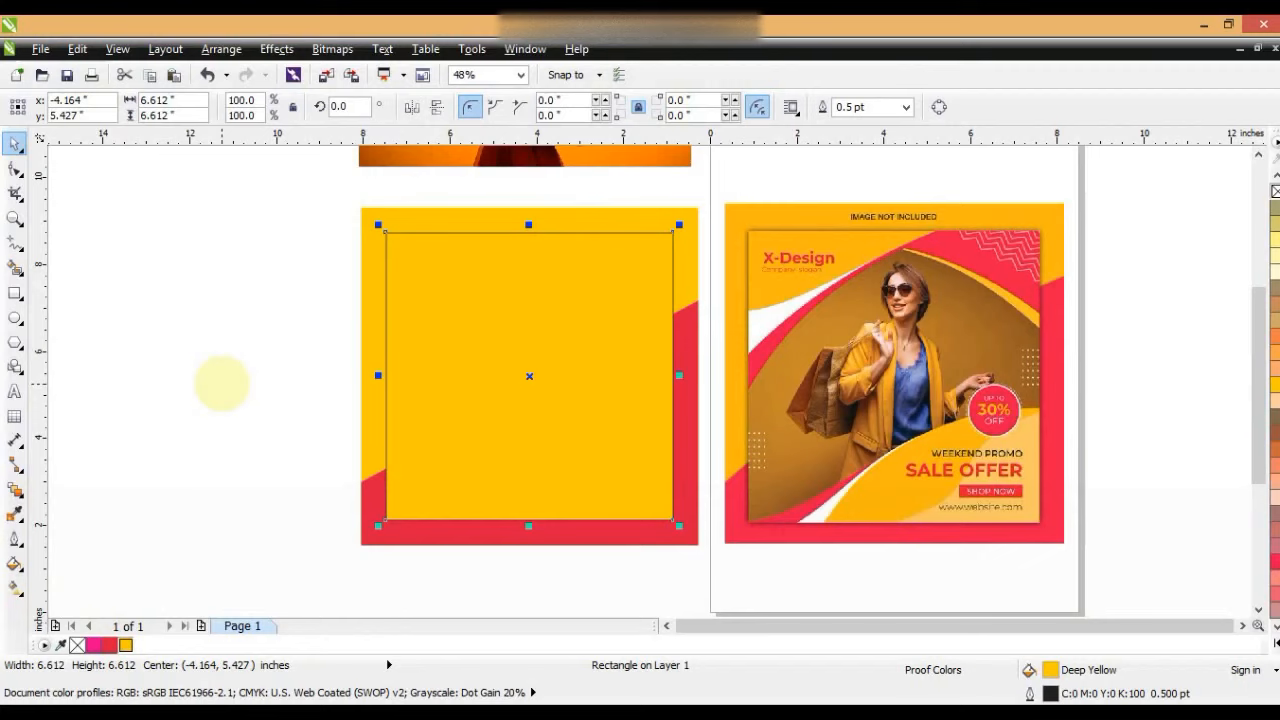
left_click(222, 383)
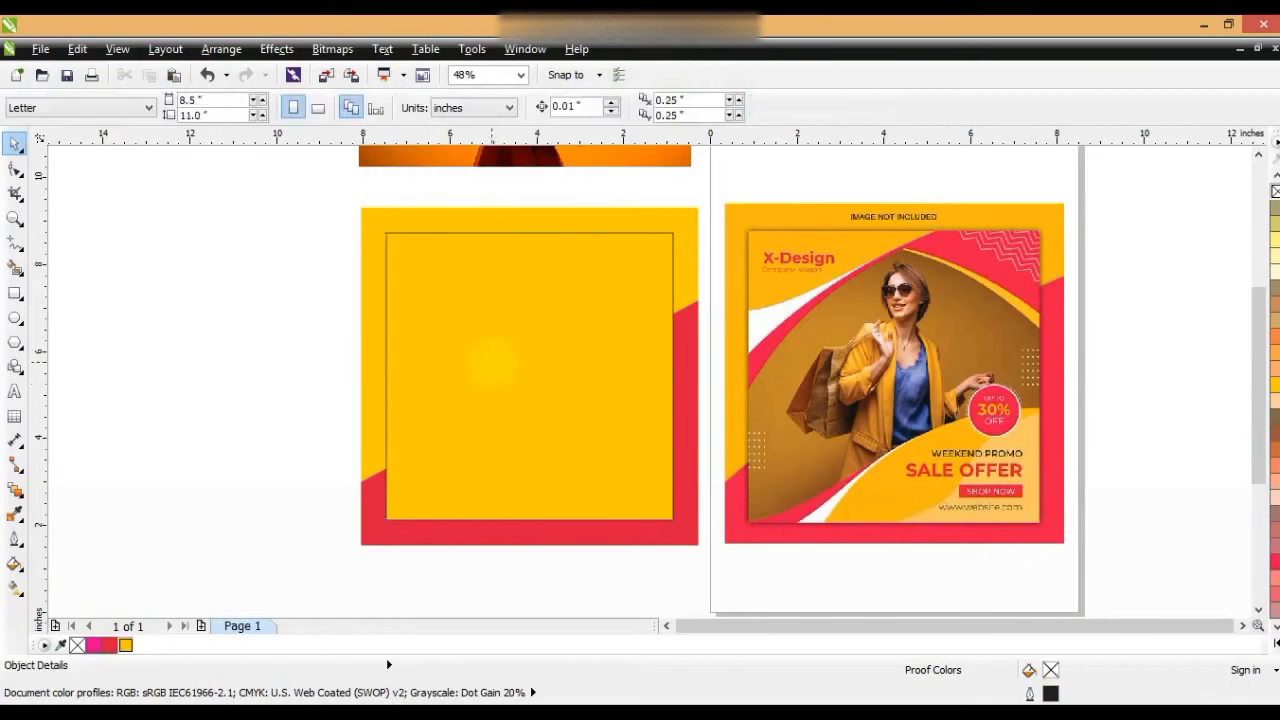
Step: Add a drop shadow to the inner square, directed straight down from its upper edge to its lower edge
left_click(492, 364)
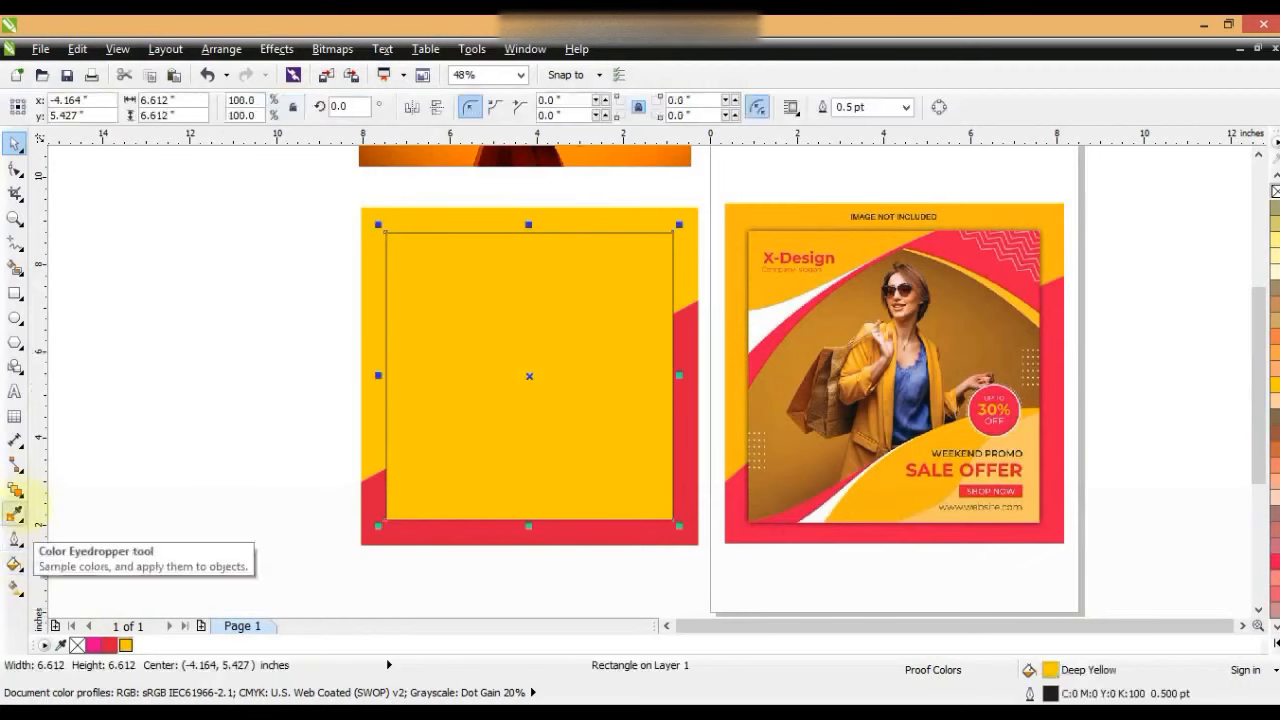
left_click(15, 489)
left_click(94, 551)
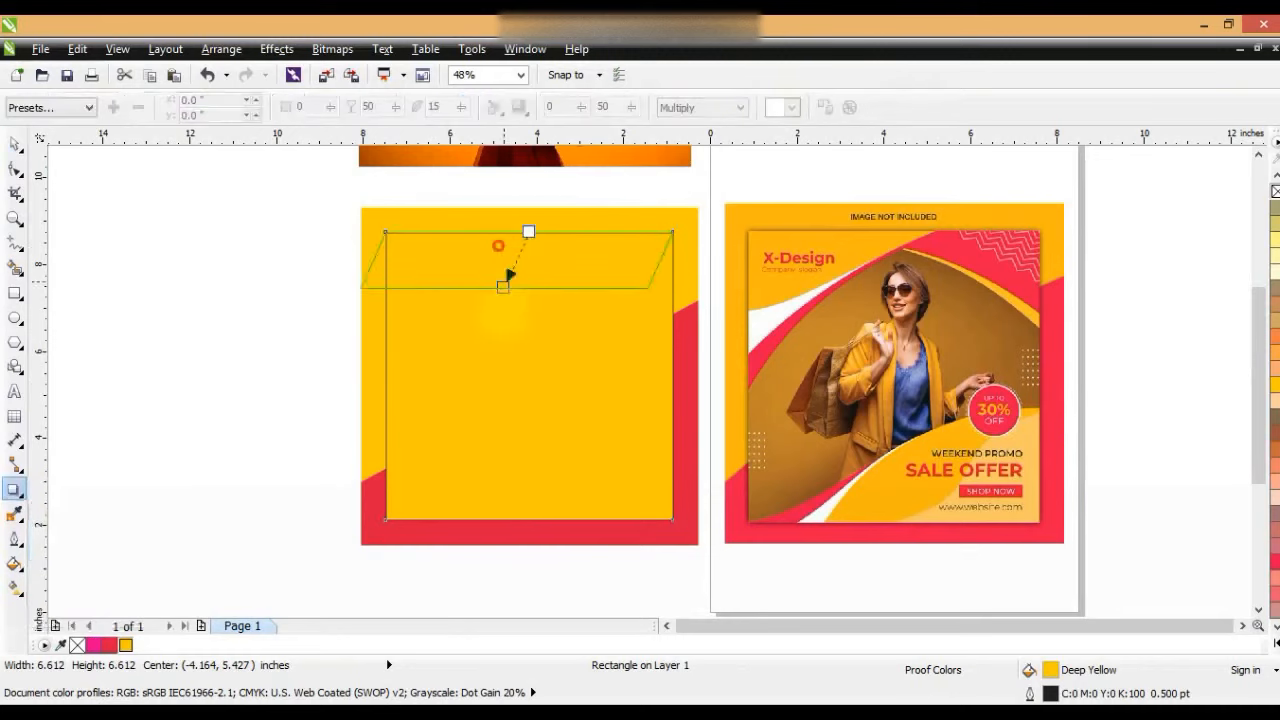
left_click_drag(528, 520, 529, 518)
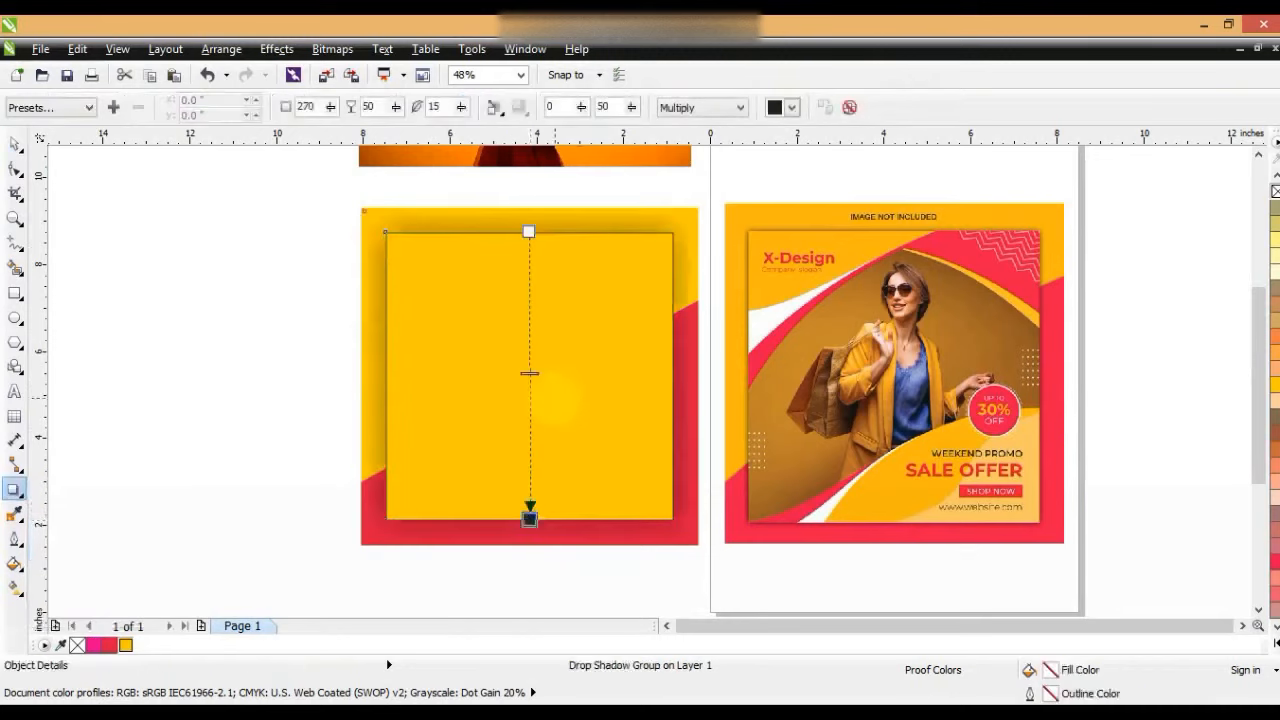
Step: Set the drop shadow's feathering to 5 and lower its opacity to 35
type("5")
key("Return")
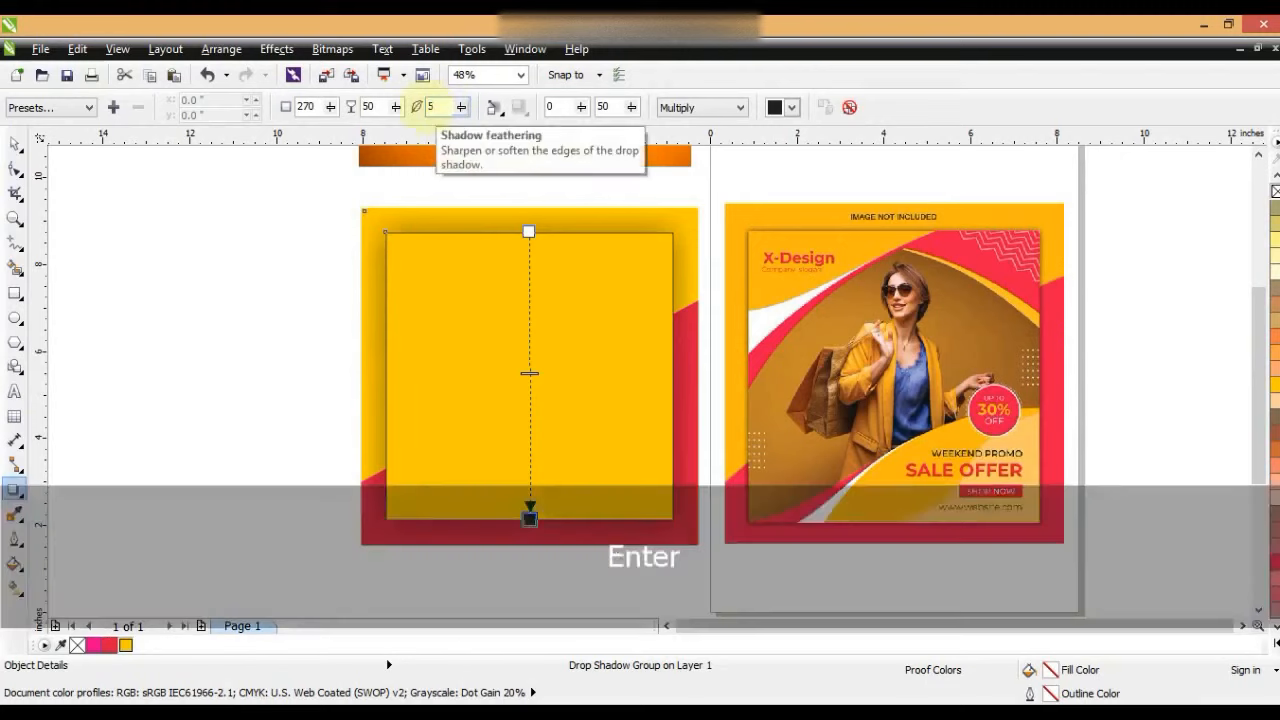
left_click_drag(529, 373, 529, 298)
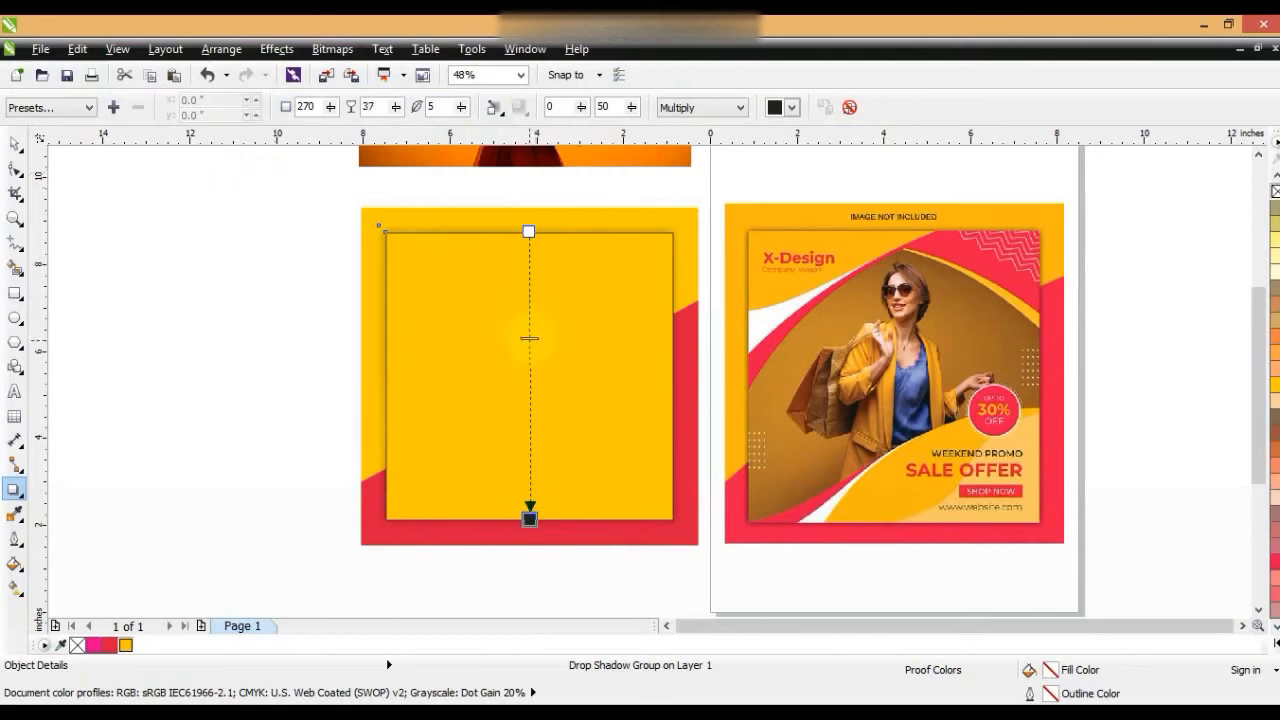
left_click(15, 144)
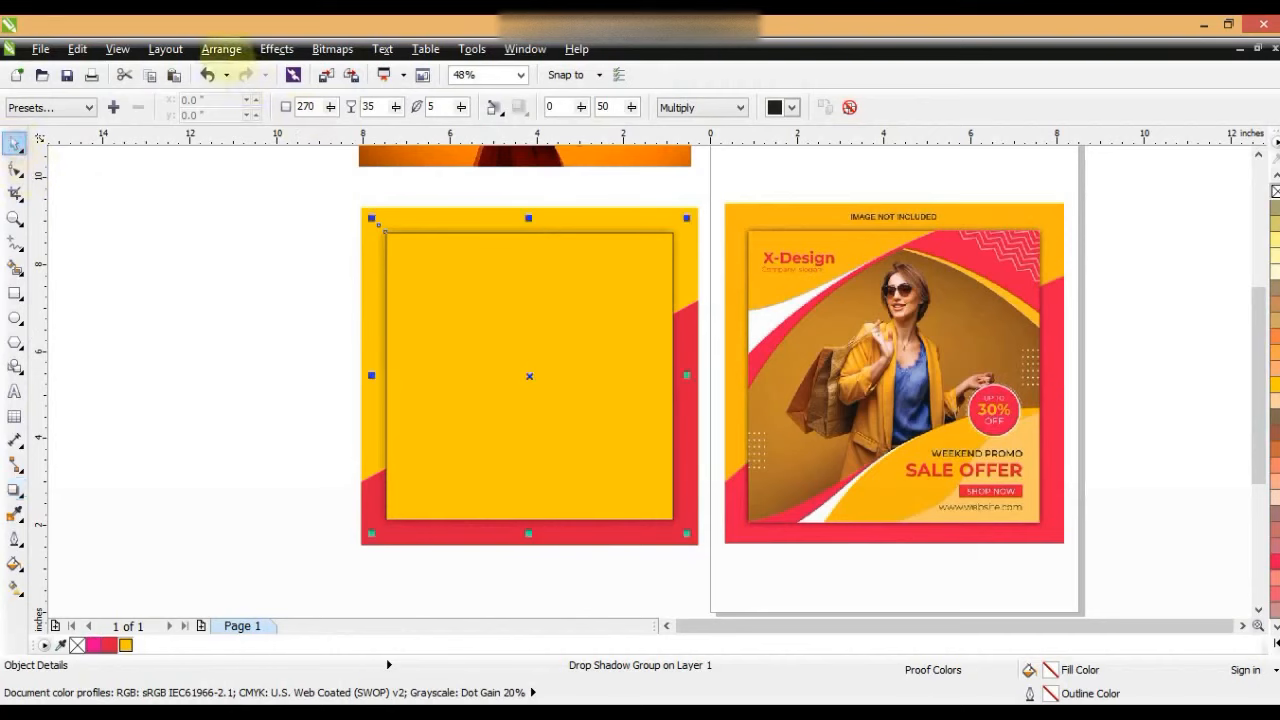
Step: Break the drop shadow apart from the inner square and remove the square's outline
left_click(221, 49)
left_click(268, 260)
left_click(423, 297)
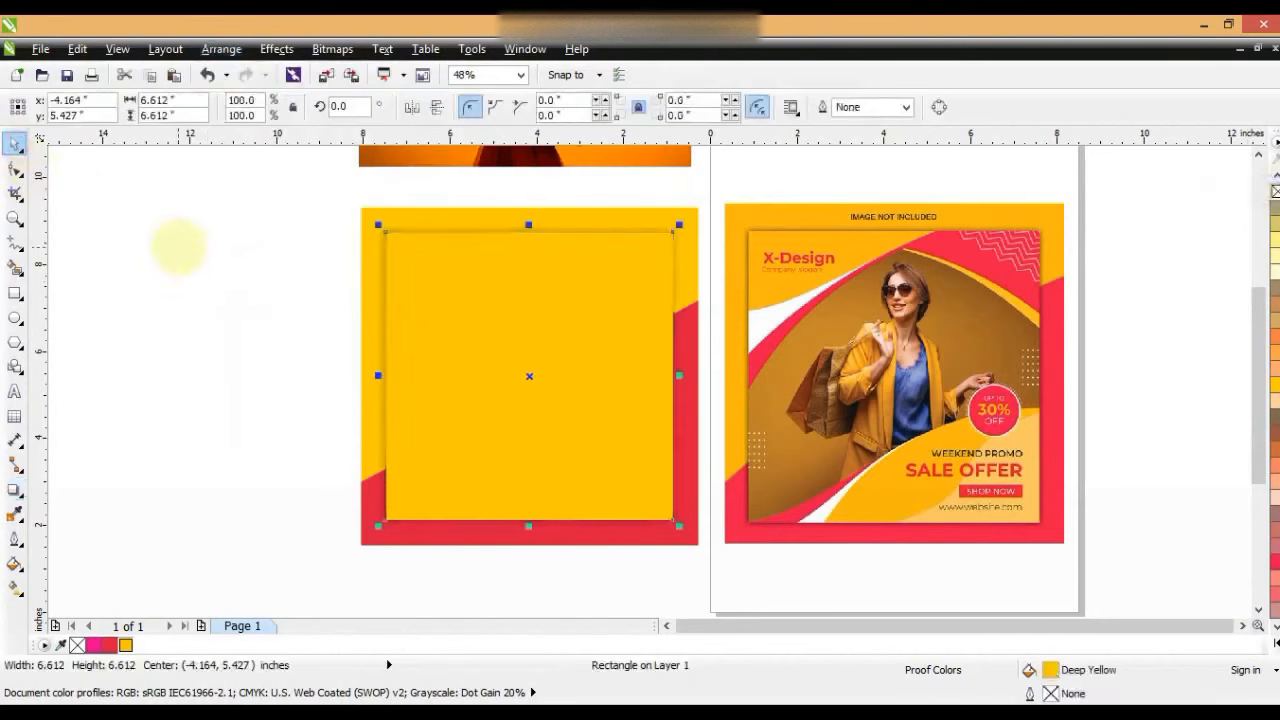
left_click(177, 246)
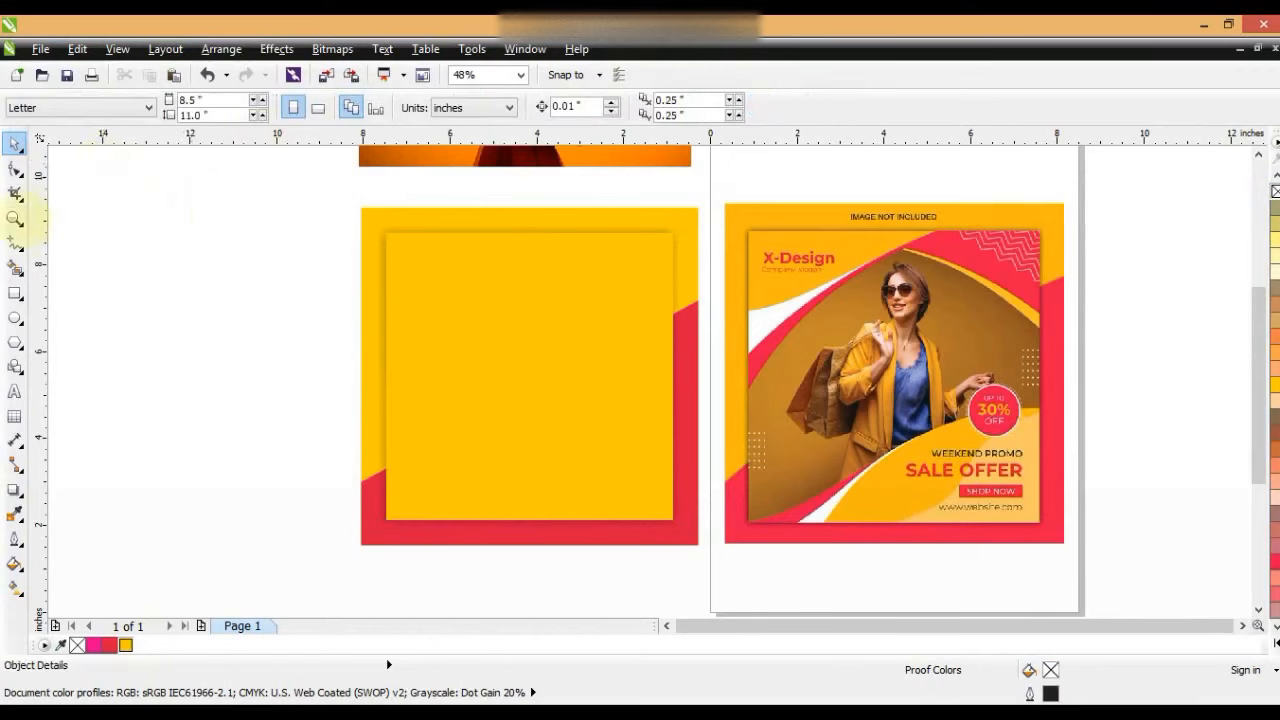
Step: Draw a closed triangle about 5.3 by 2.7 in over the inner square's upper-right corner, extending slightly past its edges
left_click(15, 218)
left_click_drag(314, 200, 1145, 580)
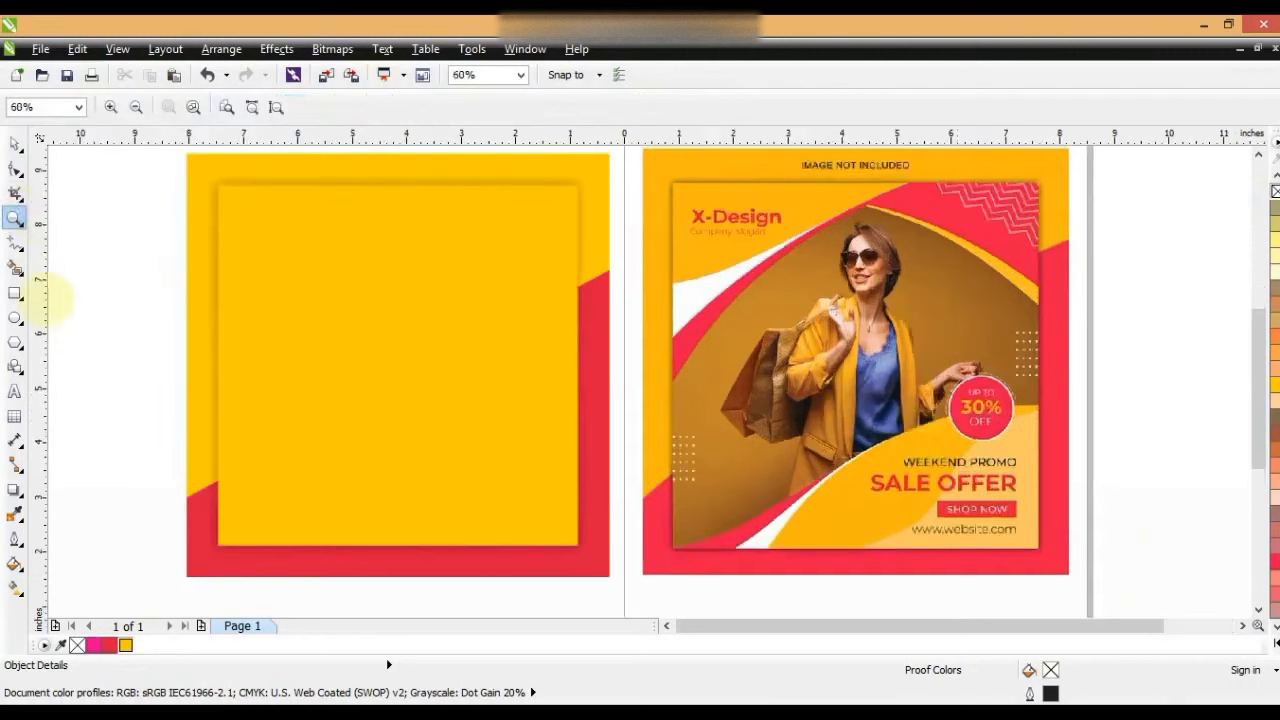
left_click(15, 243)
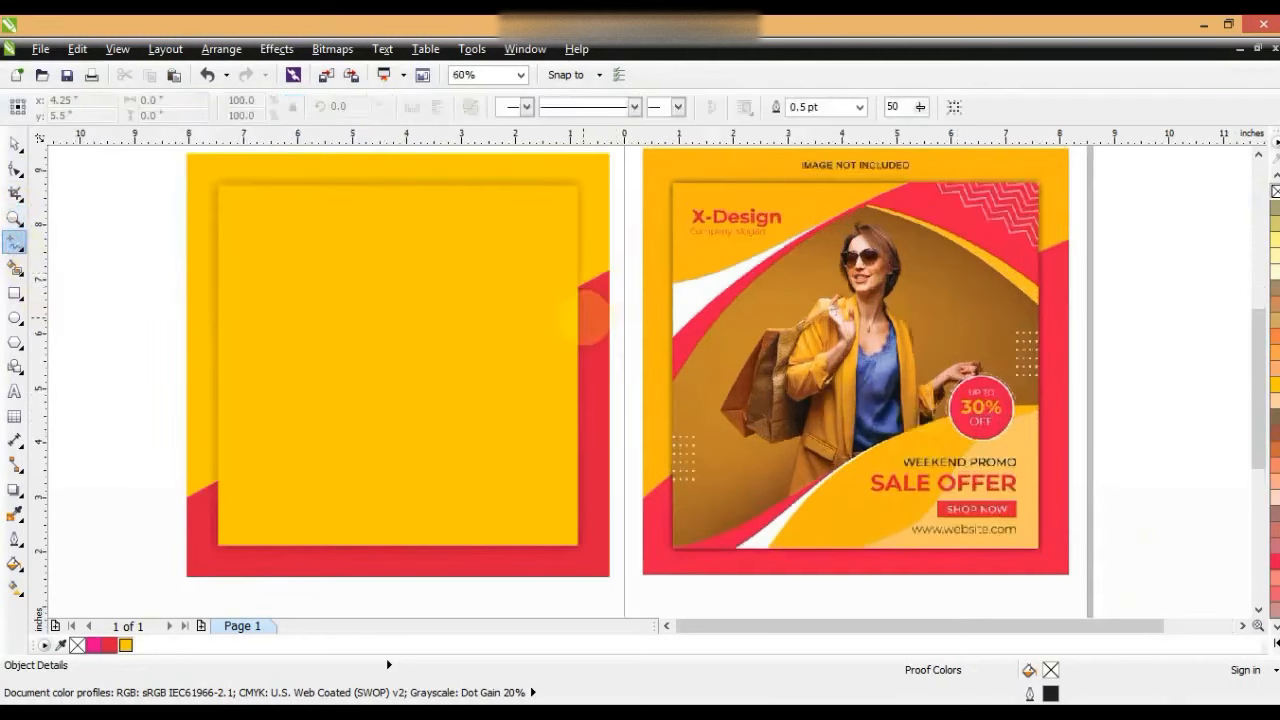
left_click(589, 322)
double_click(293, 170)
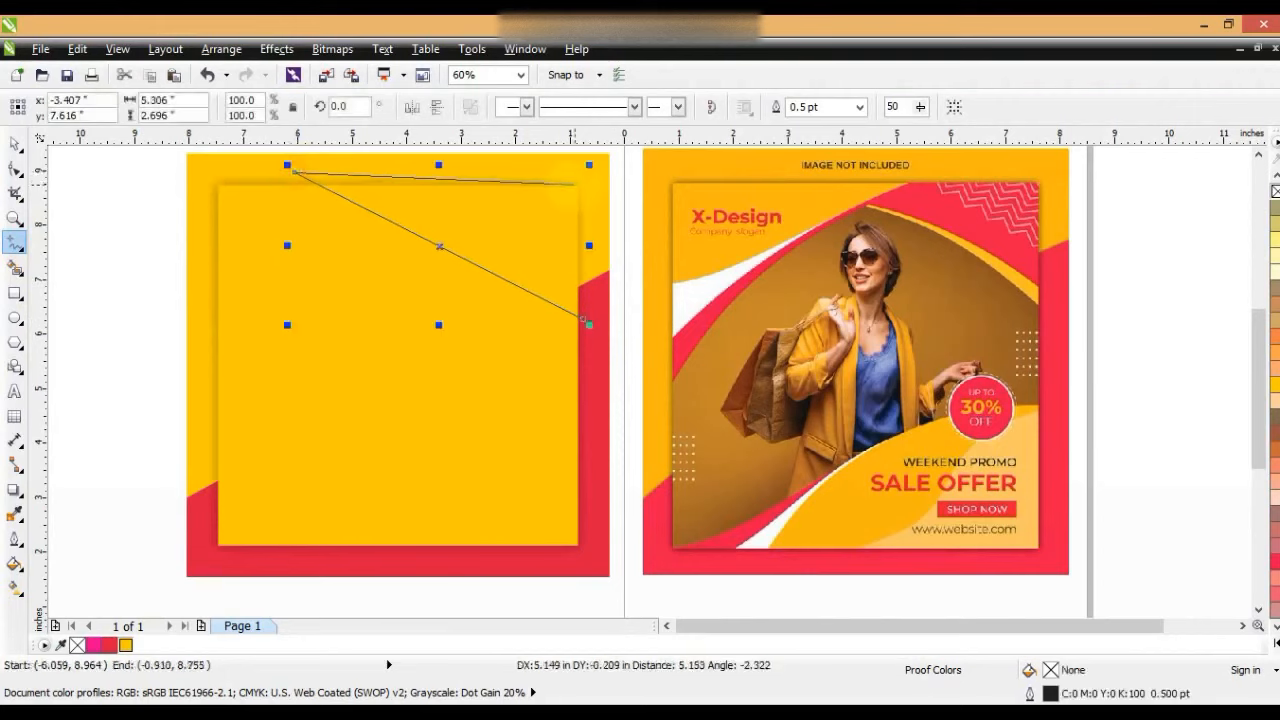
left_click(590, 174)
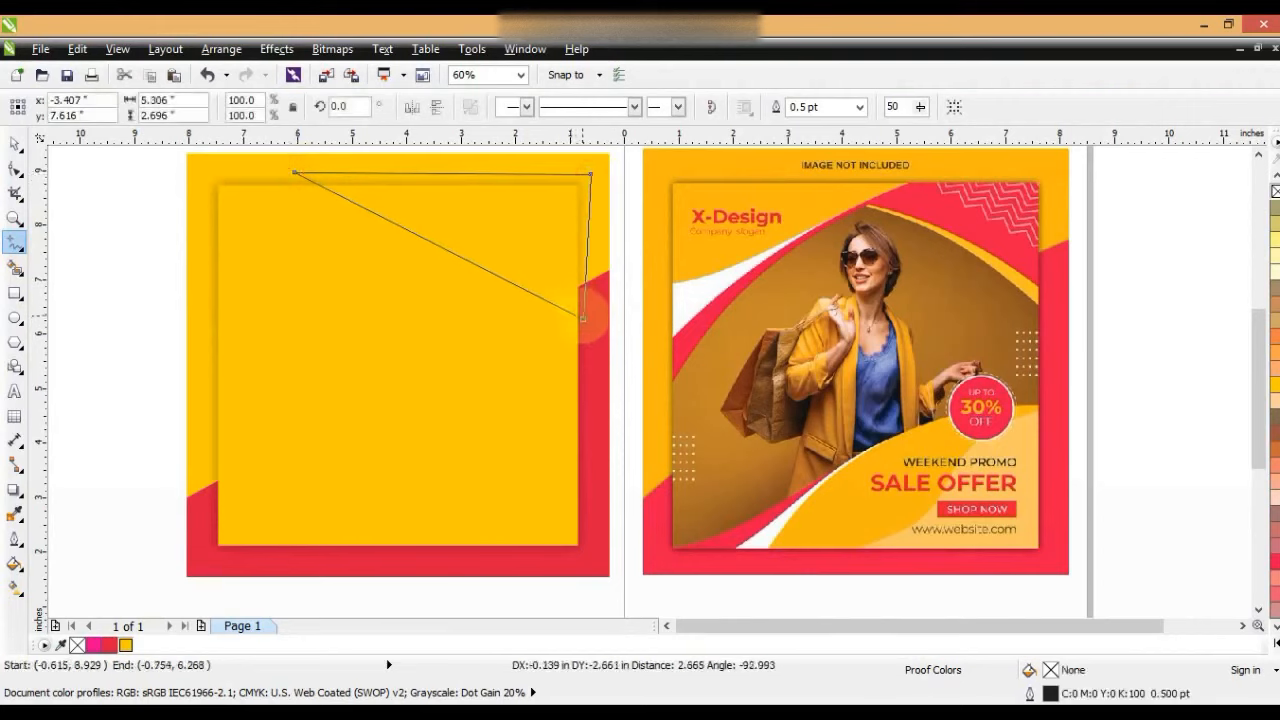
left_click(583, 318)
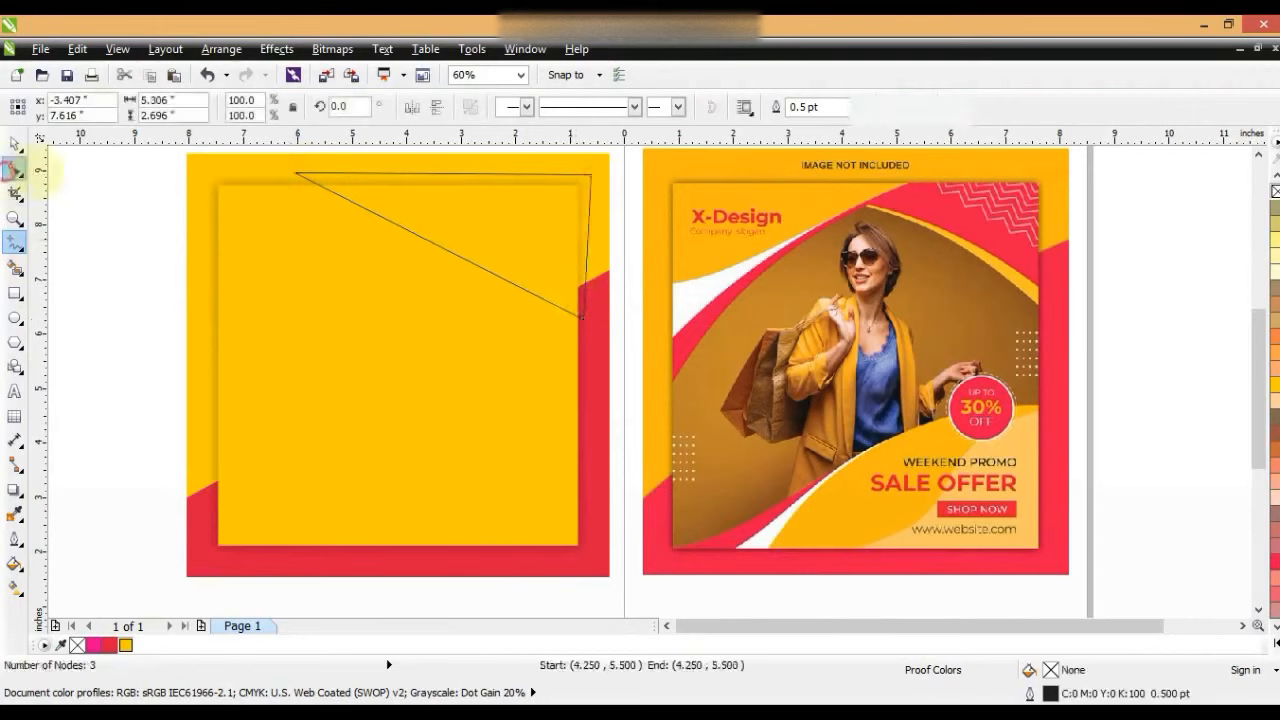
Step: Convert the triangle's sides to curves, bow its long edge outward toward the corner, and extend the end nodes to about 6.0 by 3.3 in
left_click(14, 170)
left_click_drag(262, 155, 642, 350)
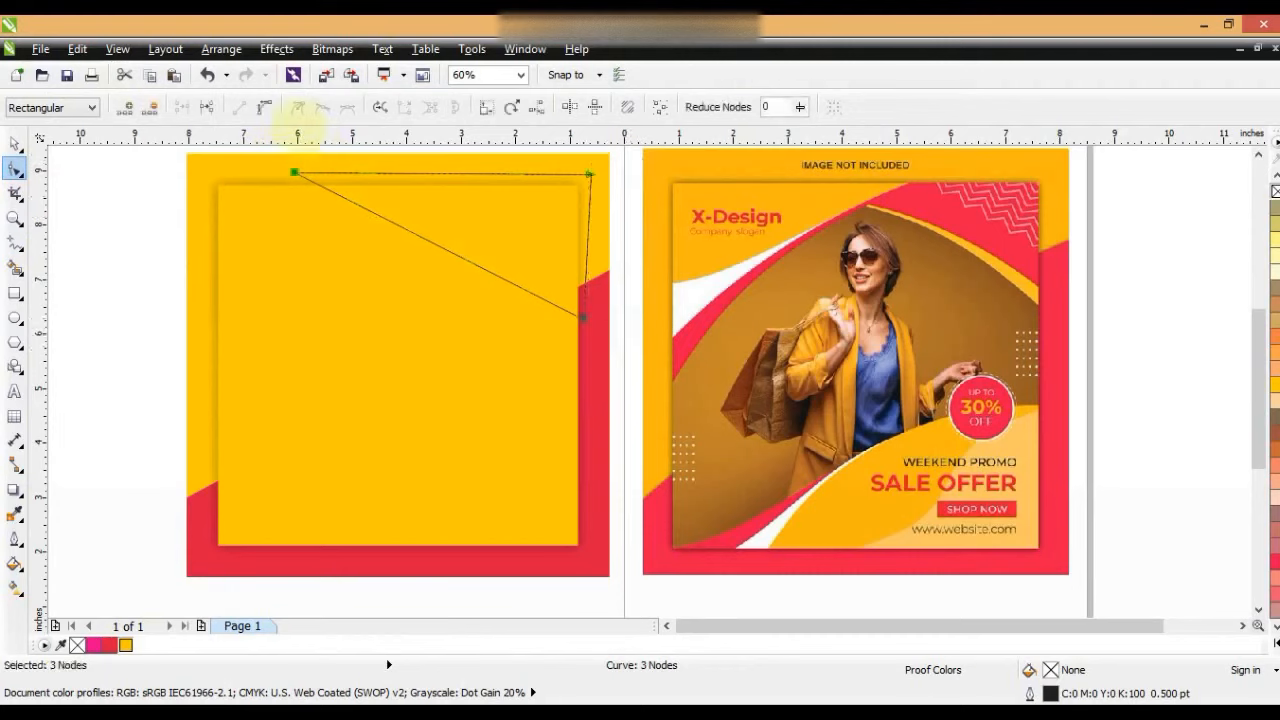
left_click_drag(474, 263, 497, 235)
left_click_drag(295, 172, 264, 175)
left_click_drag(520, 227, 532, 223)
left_click_drag(583, 318, 585, 350)
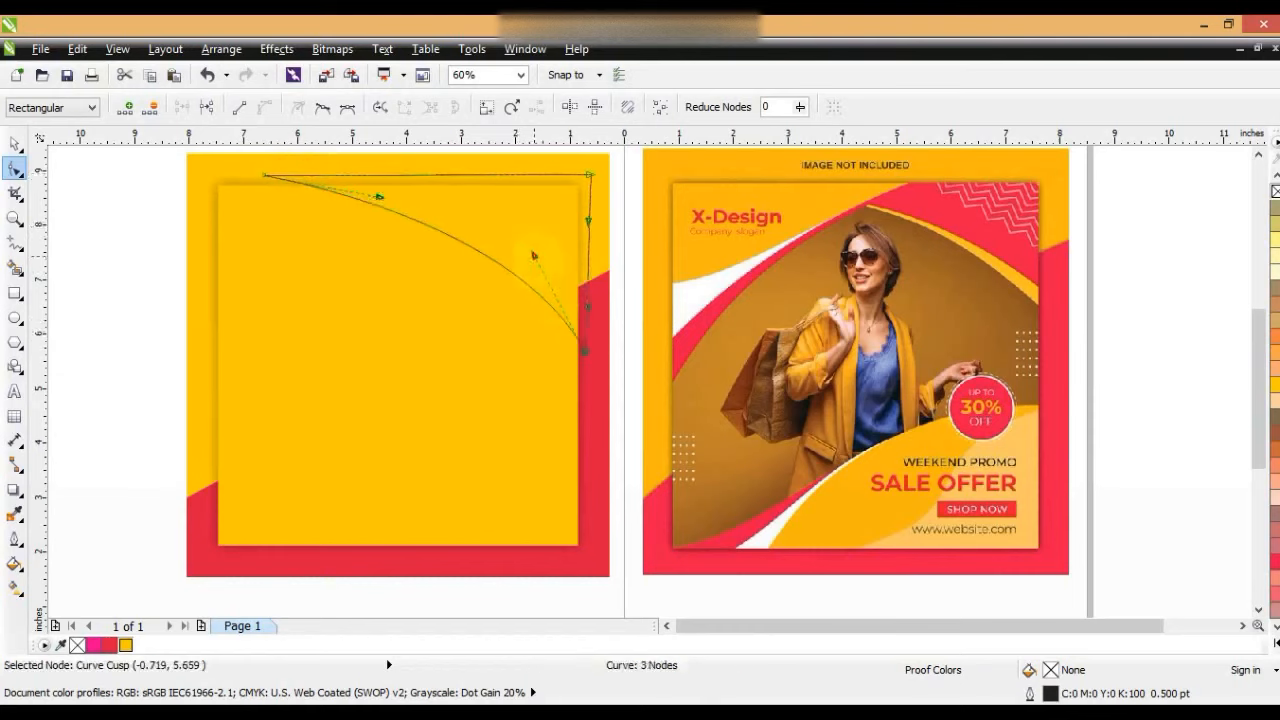
left_click_drag(534, 256, 532, 242)
left_click(15, 143)
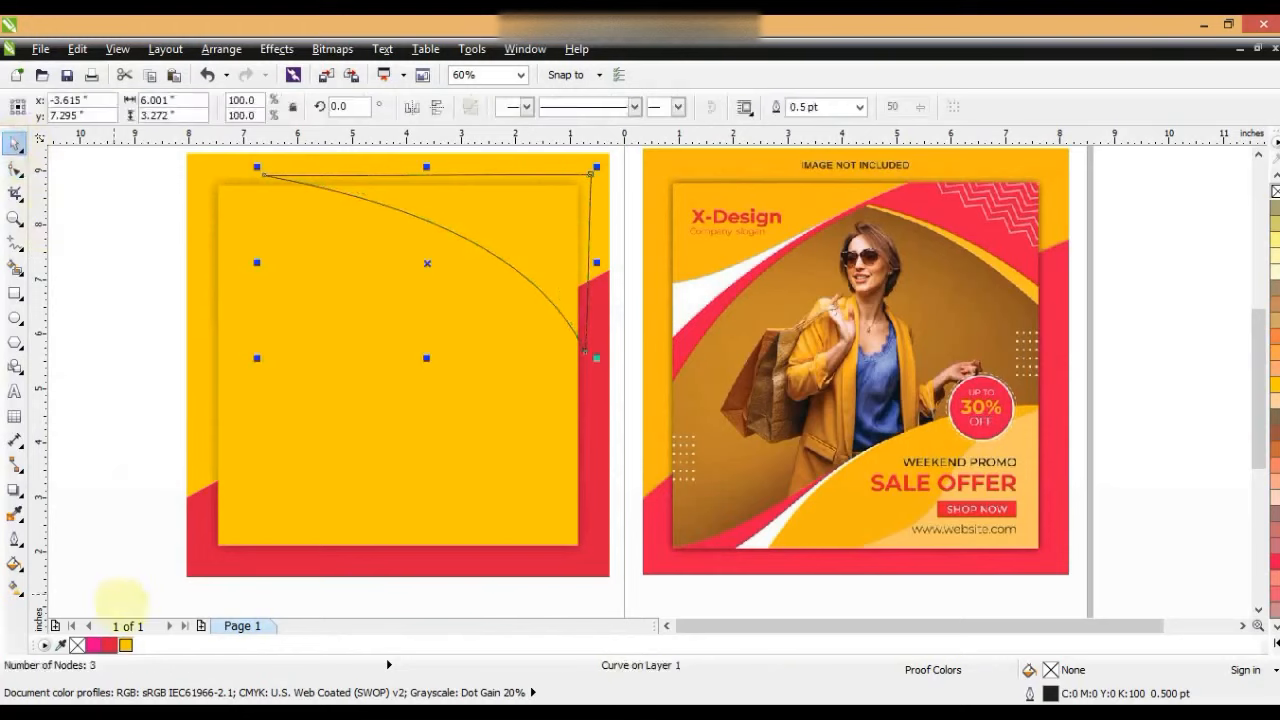
Step: Fill the upper-right corner curve deep yellow, then add a duplicate rotated about 2.3° and filled red
key("KP_Add")
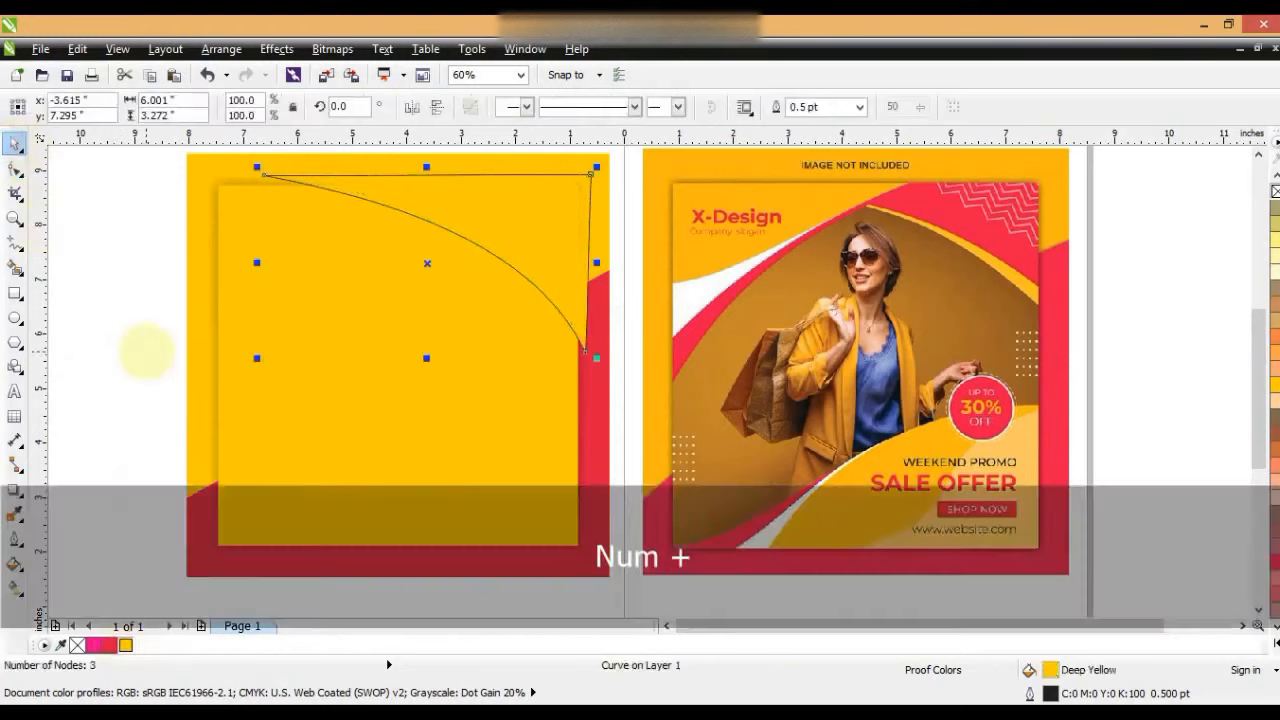
left_click(565, 241)
mouse_move(597, 263)
left_mouse_down()
mouse_move(622, 245)
mouse_move(605, 246)
left_mouse_up()
left_click(565, 258)
left_click(109, 645)
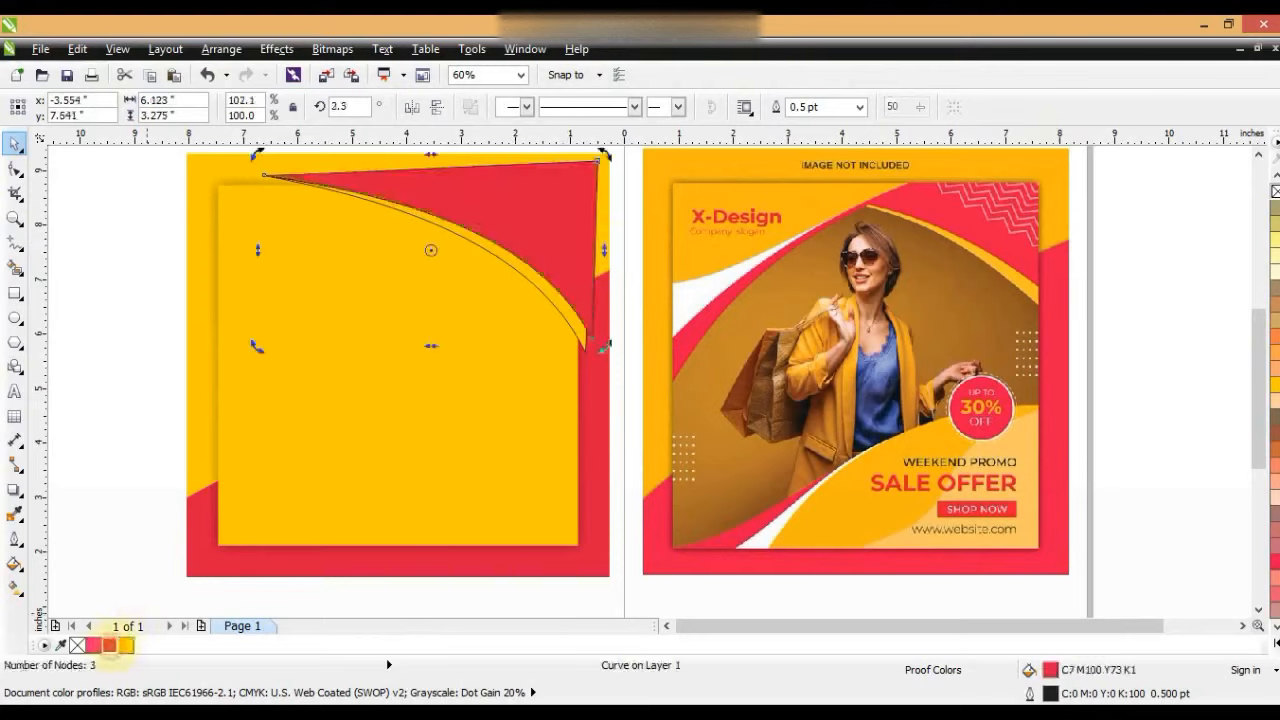
Step: Give both upper-right corner curves a dark hairline outline
left_click(572, 309, "shift")
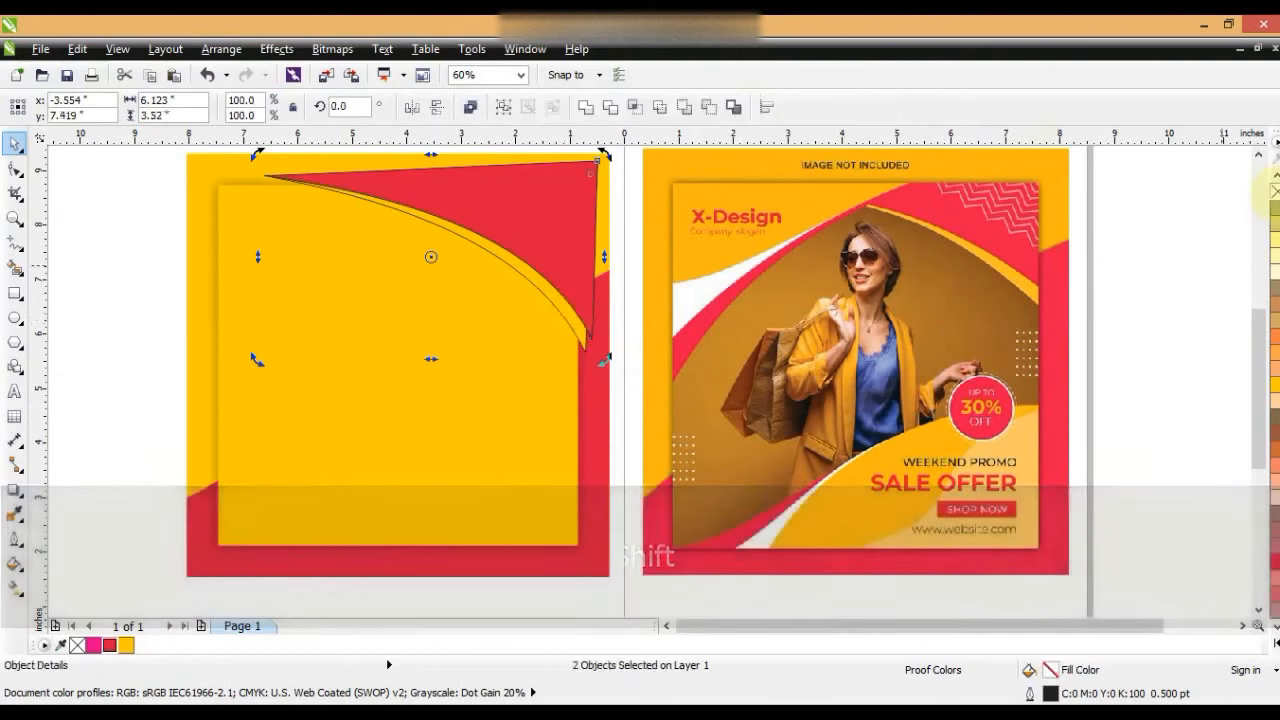
right_click(1274, 191)
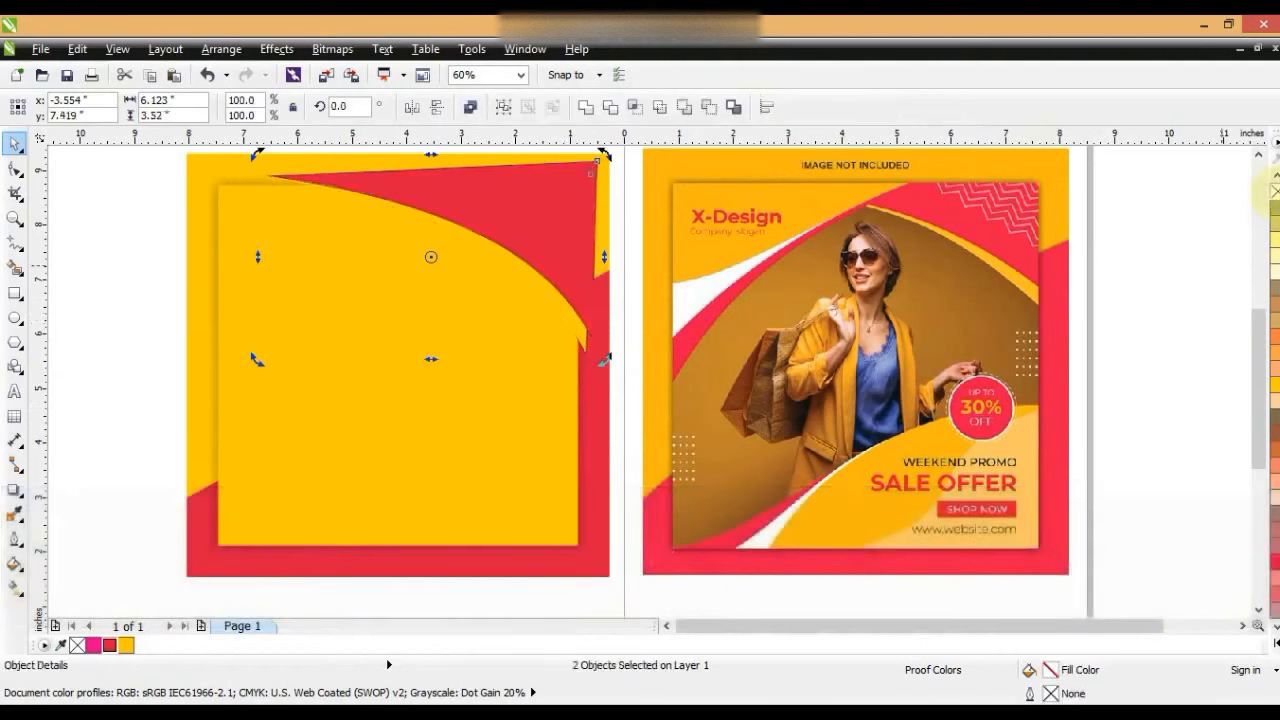
left_click(1274, 642)
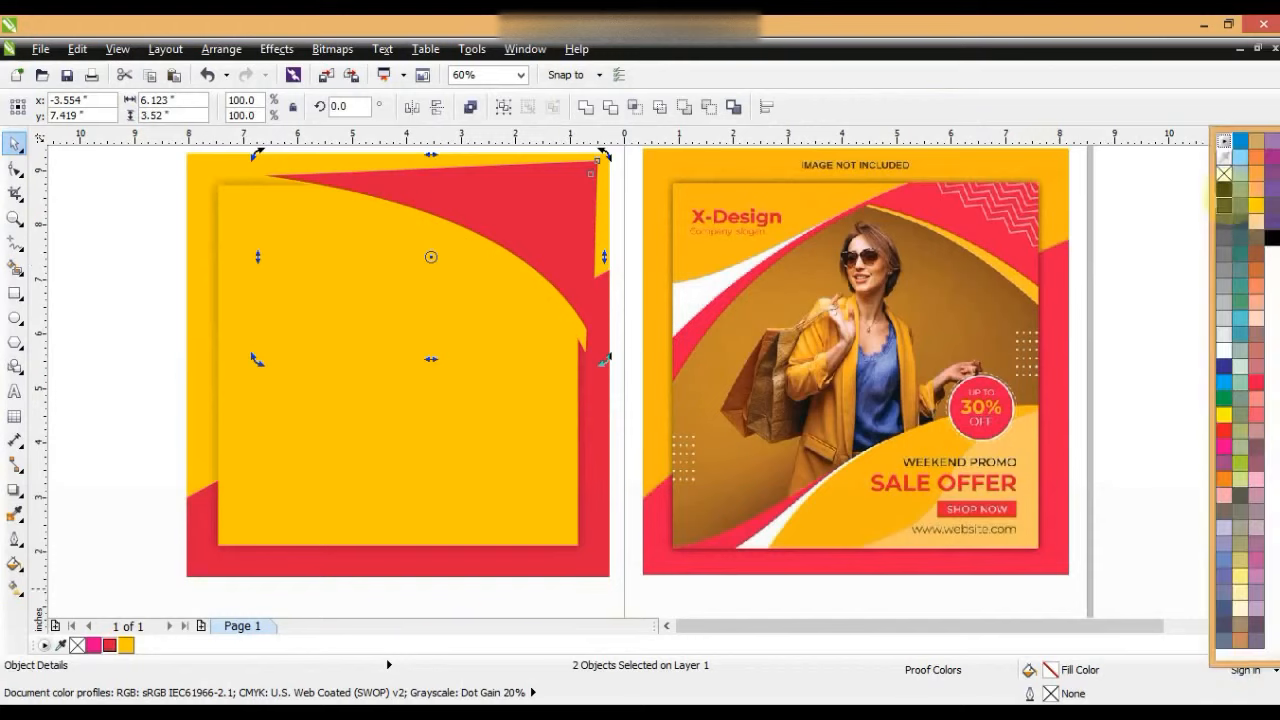
right_click(1224, 189)
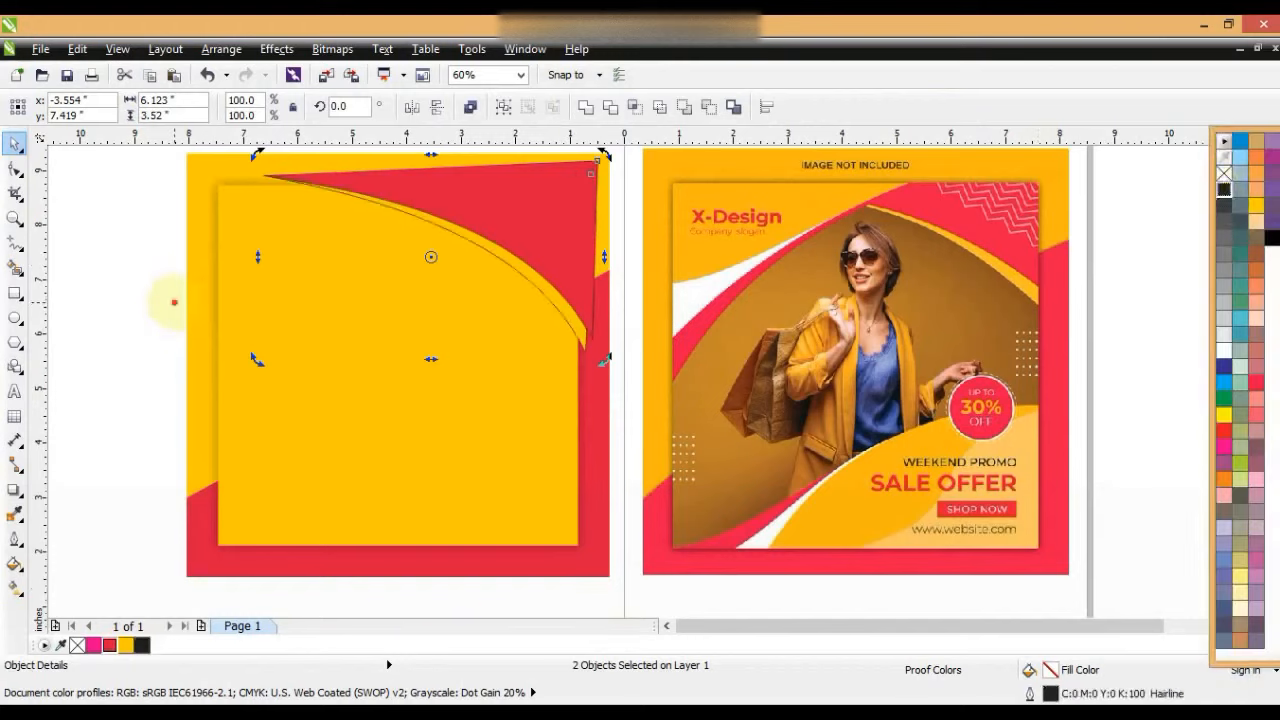
left_click(174, 301)
Step: Draw a closed four-sided shape about 4.9 by 4.9 in over the inner square's upper-left corner, with a long diagonal lower edge
left_click(15, 243)
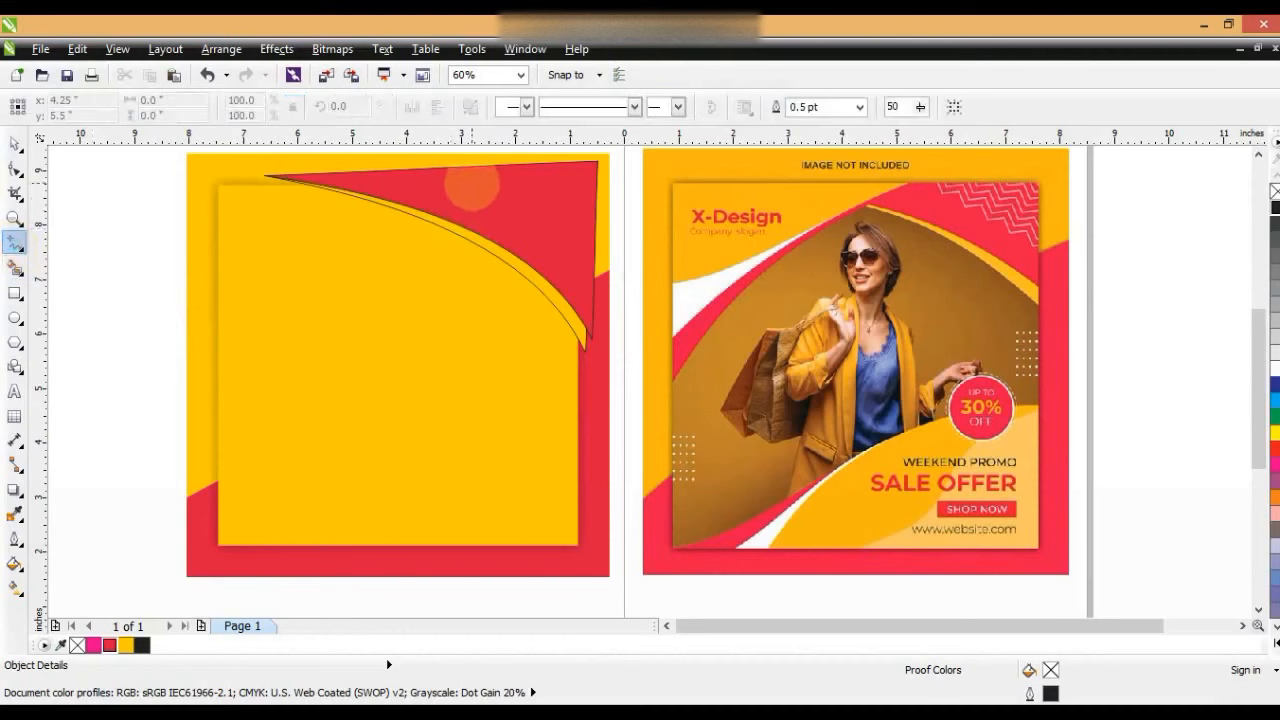
left_click(471, 180)
left_click(205, 438)
left_click(205, 438)
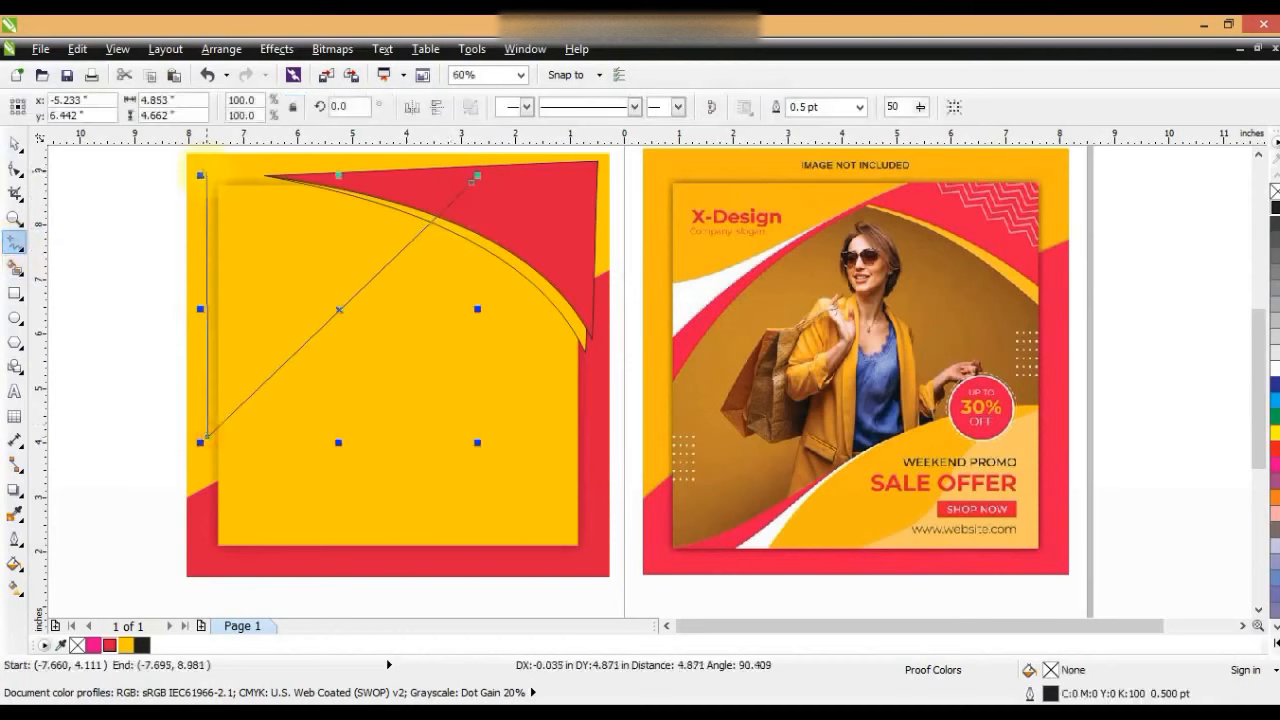
left_click(205, 171)
left_click(460, 164)
left_click(471, 182)
Step: Convert the upper-left shape's sides to curves and bow its diagonal edge outward toward the corner
left_click(15, 168)
left_click_drag(161, 150, 315, 279)
left_click_drag(247, 218, 592, 500)
left_click_drag(349, 297, 327, 268)
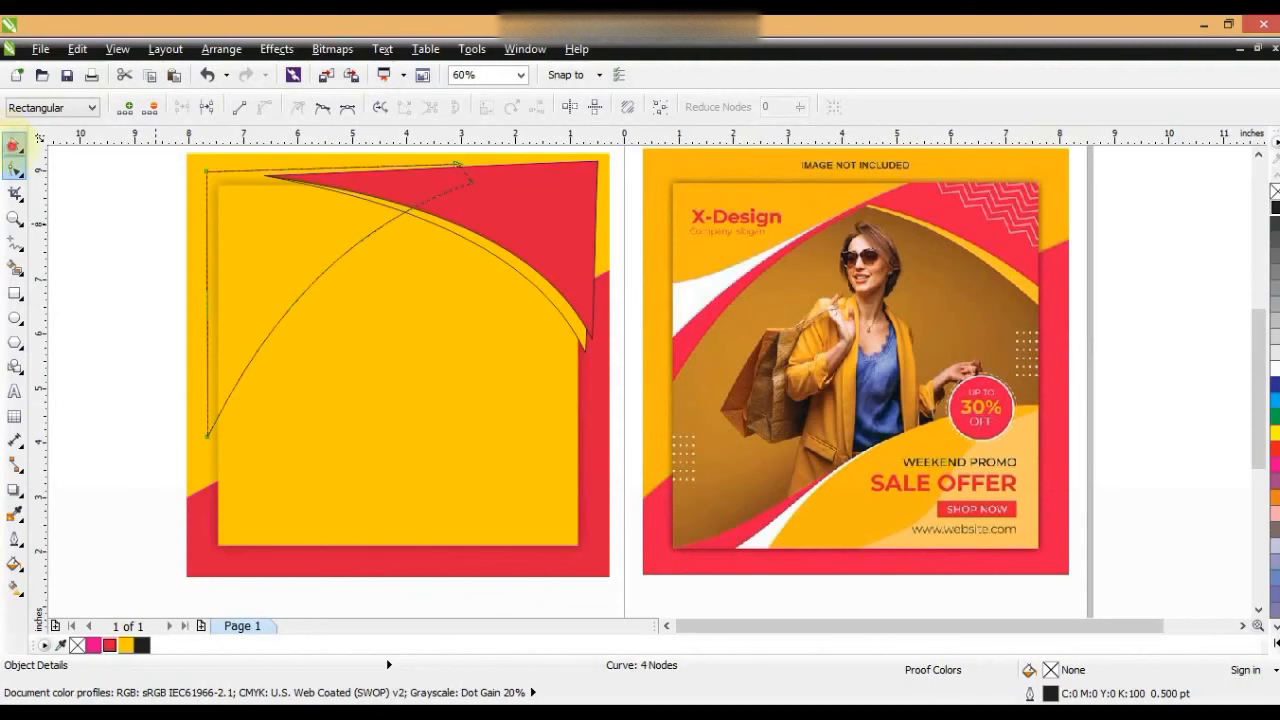
Step: Duplicate the upper-left curved shape and rotate the copy to about 354°, leaving a thin band between the two curves
left_click(16, 143)
key("KP_Add")
left_click(340, 310)
left_click_drag(199, 299, 180, 273)
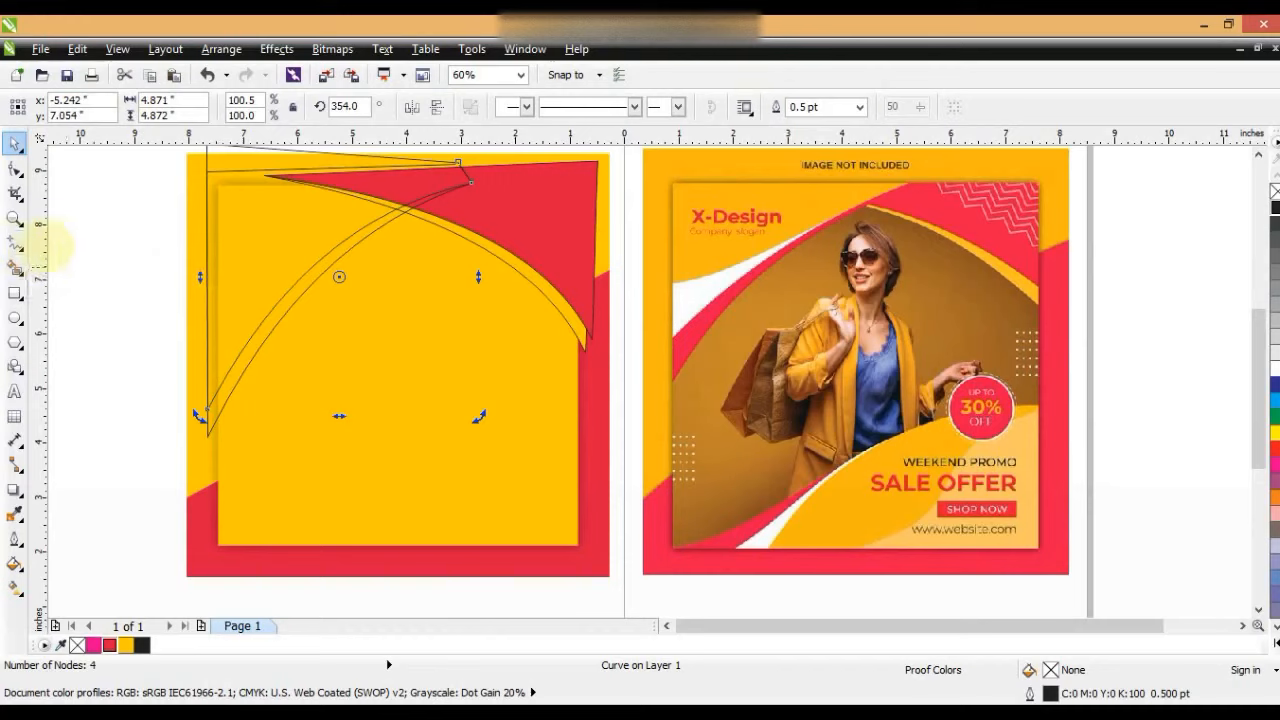
Step: Draw another closed four-sided shape about 5.3 by 2.7 in over the upper-left corner, sharing the earlier curves' right end
left_click(14, 243)
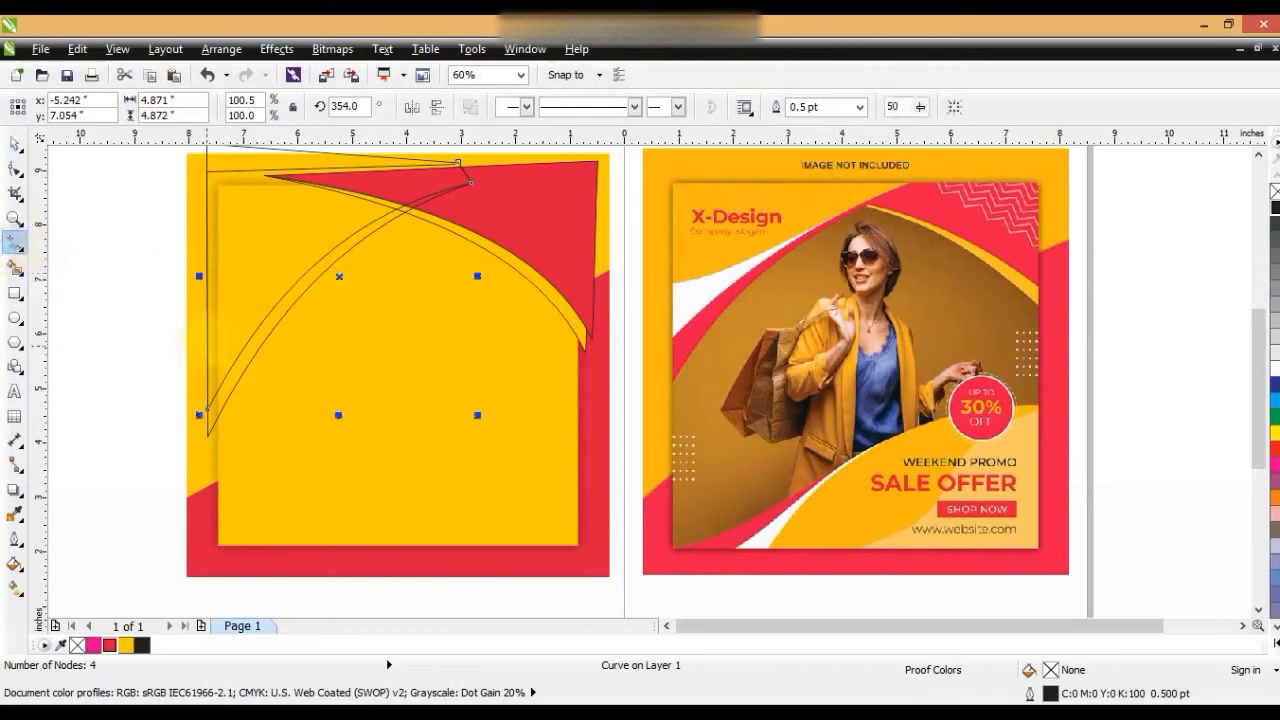
left_click(200, 309)
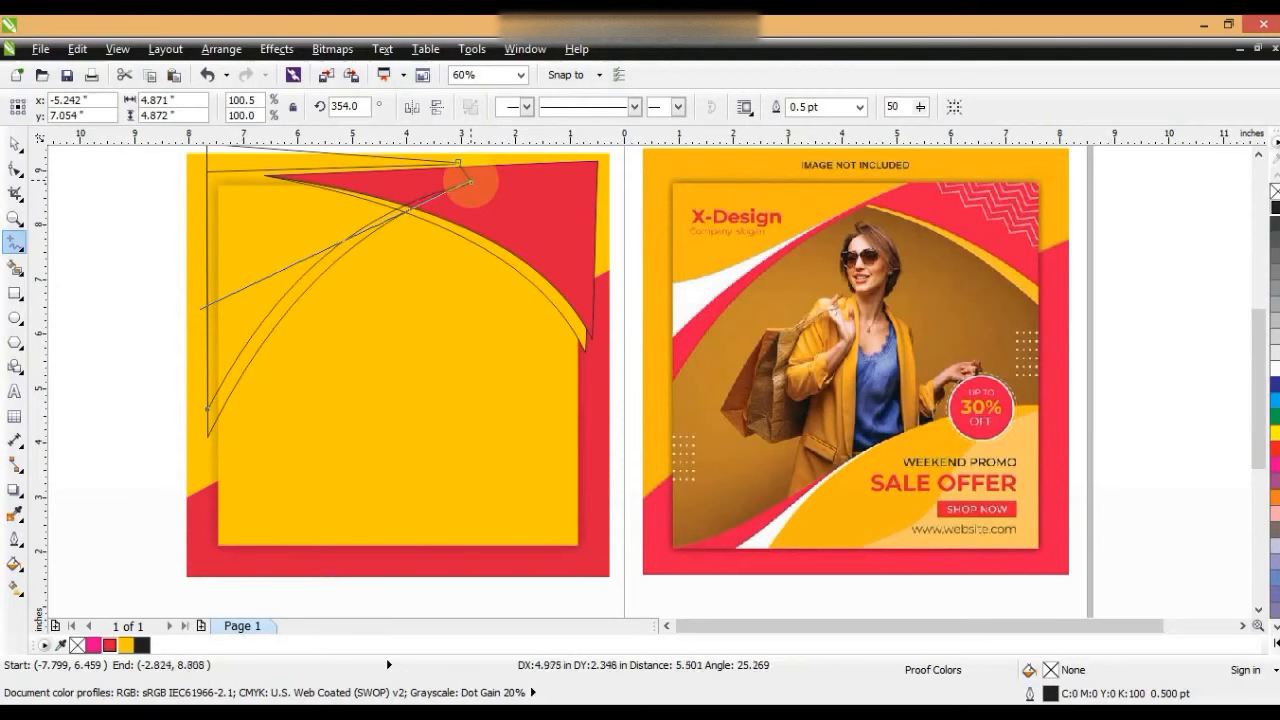
left_click(470, 180)
left_click(460, 160)
left_click(183, 170)
left_click(200, 309)
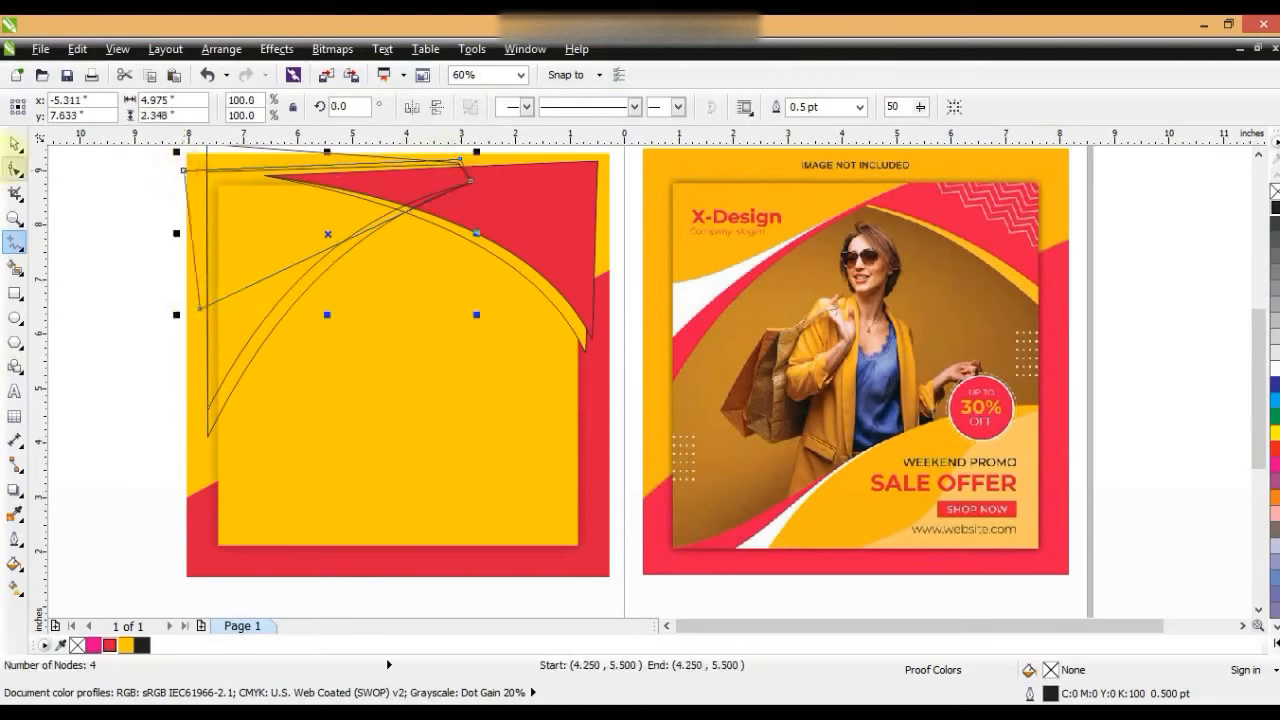
Step: Convert the new corner shape's nodes to curves and bend its lower edge into a gentle S-shaped wave
left_click(15, 170)
left_click_drag(130, 157, 575, 315)
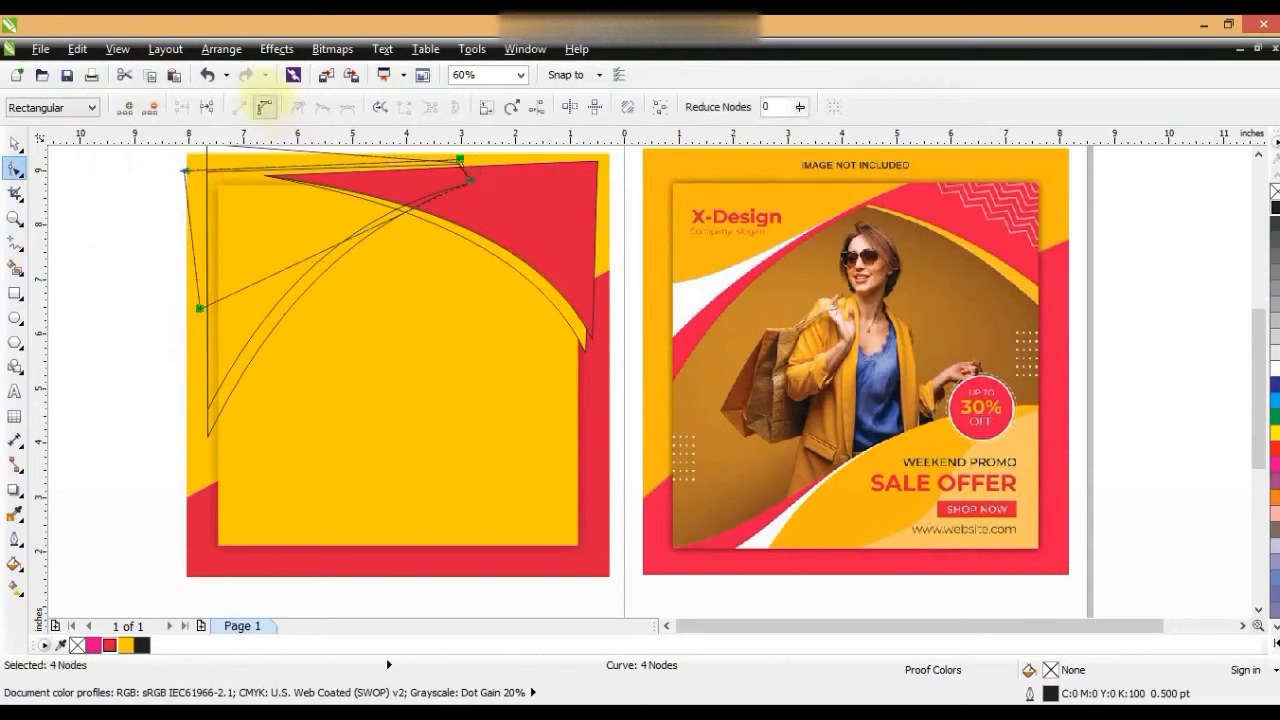
left_click(265, 106)
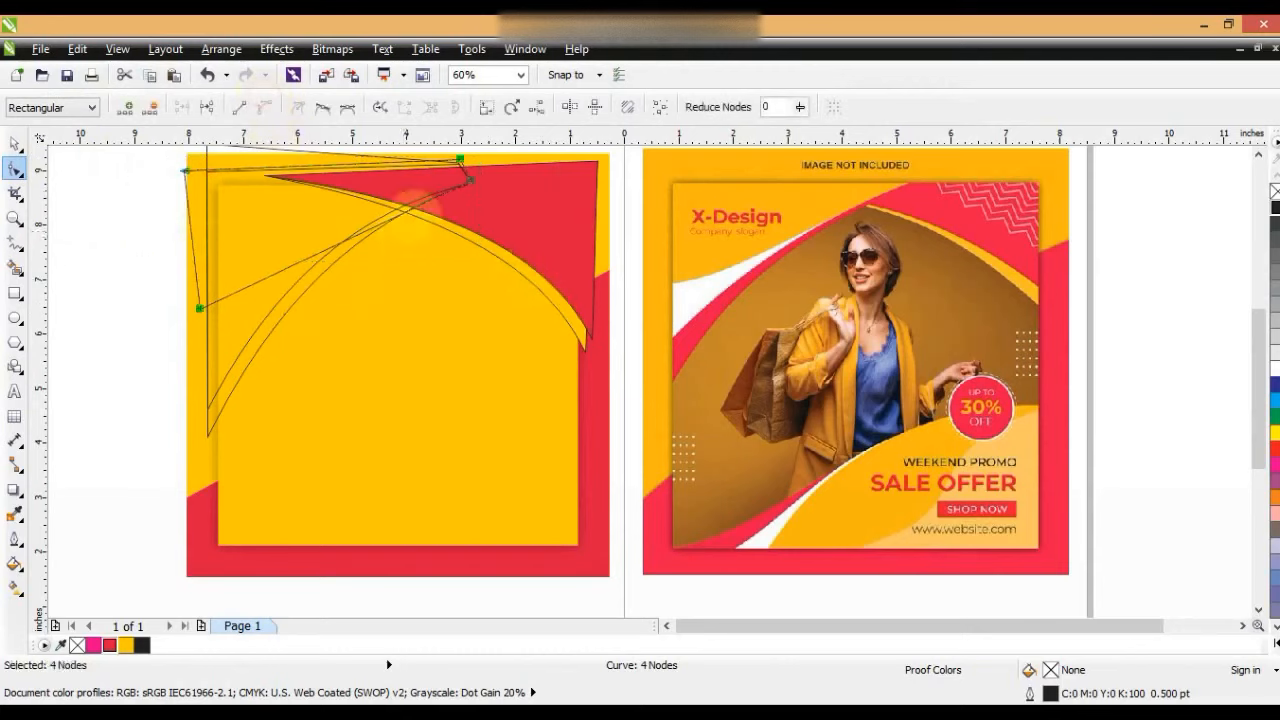
left_click(199, 308)
left_click_drag(386, 215, 378, 190)
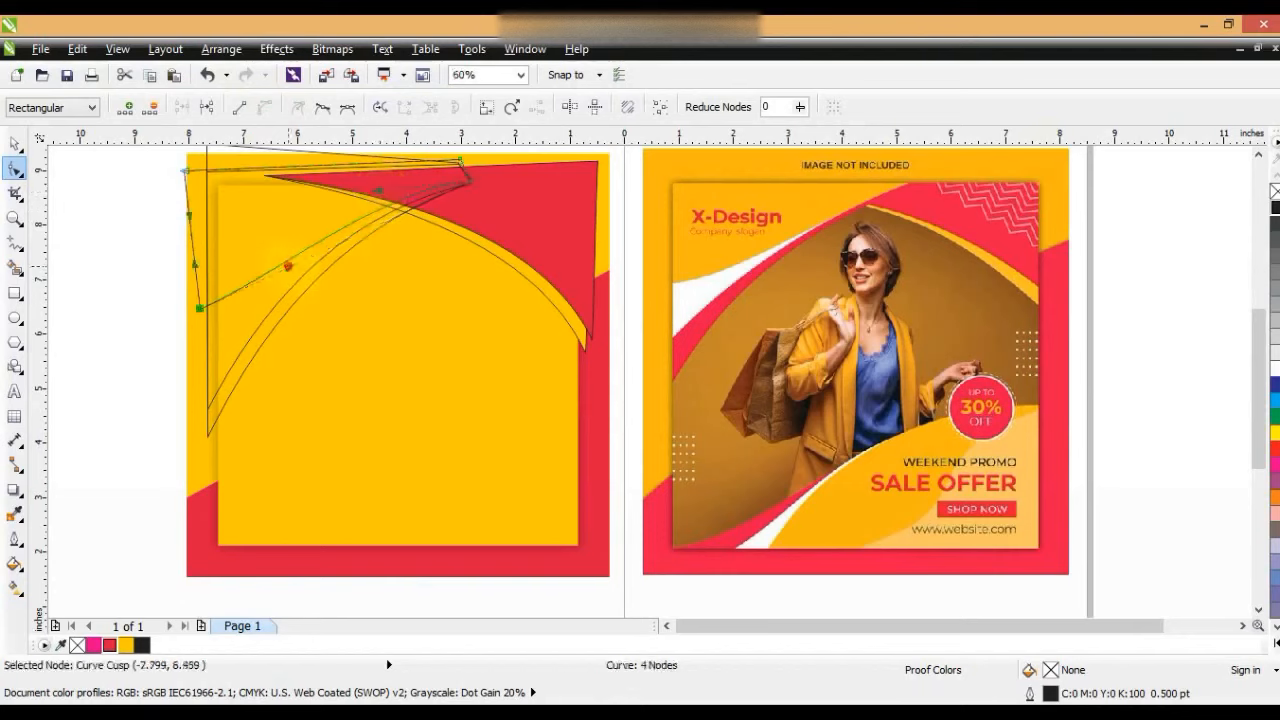
left_click_drag(288, 266, 291, 292)
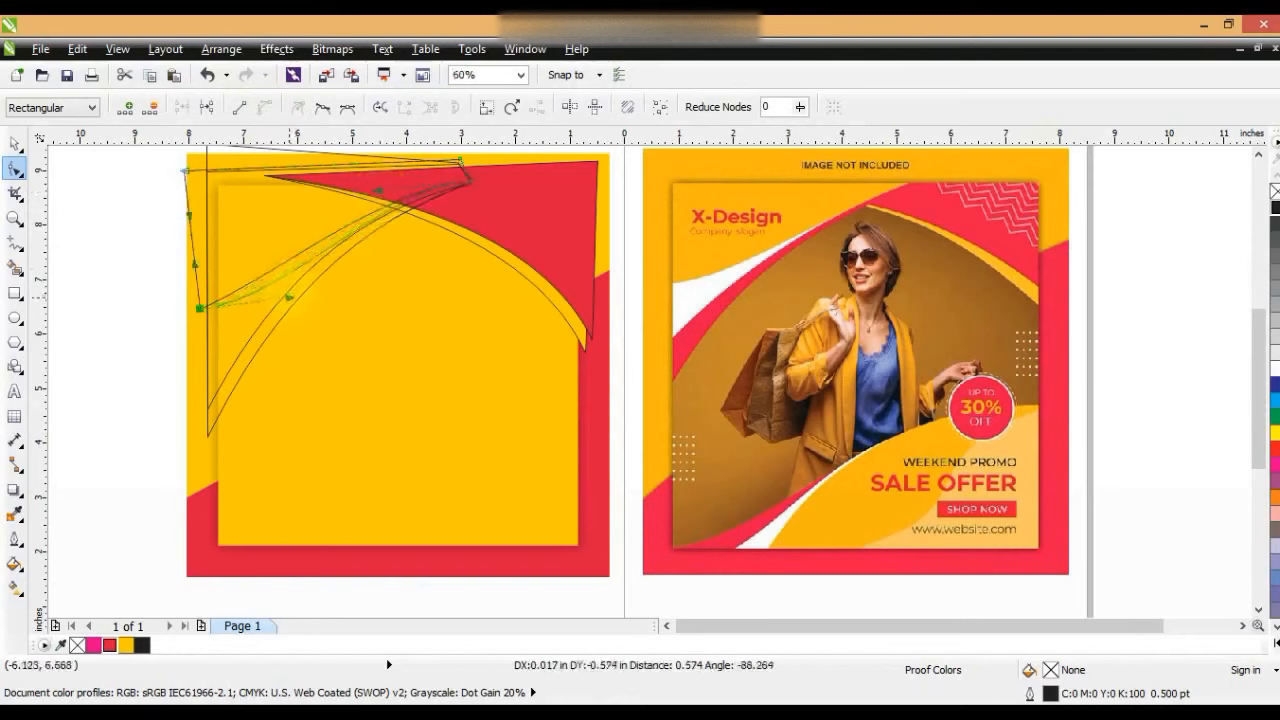
left_click_drag(289, 297, 287, 298)
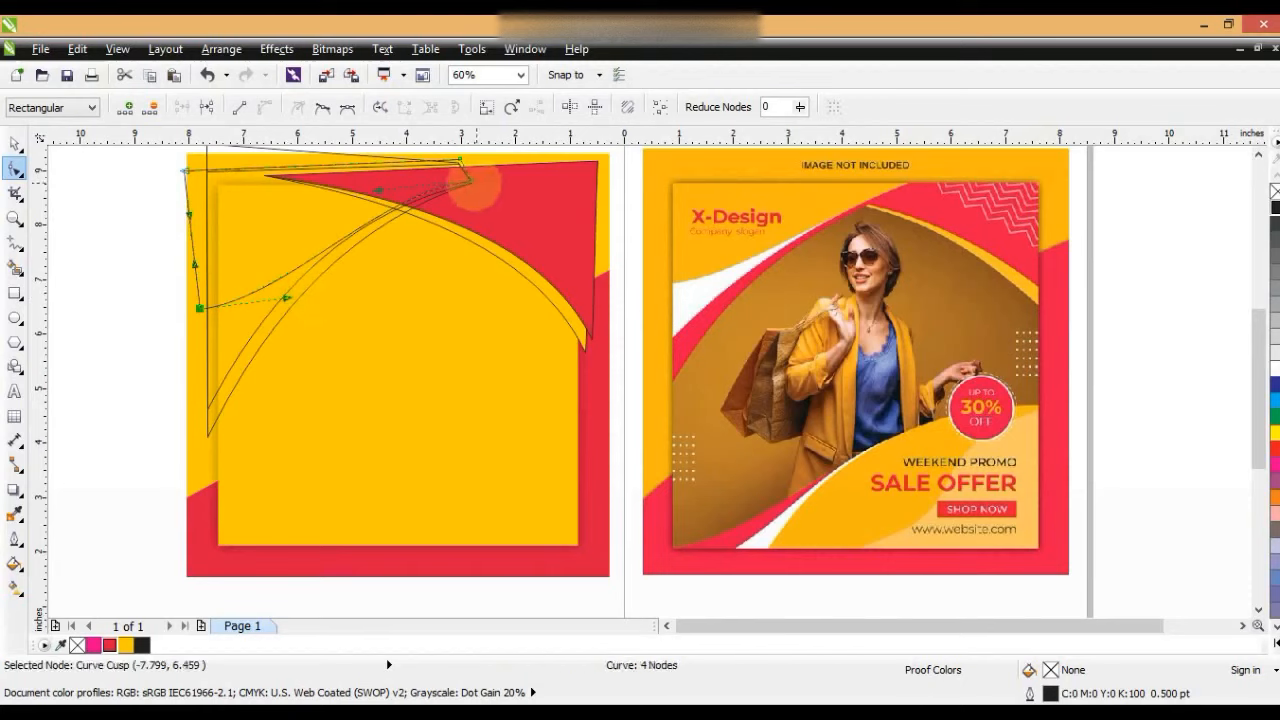
left_click_drag(378, 186, 380, 186)
left_click(15, 143)
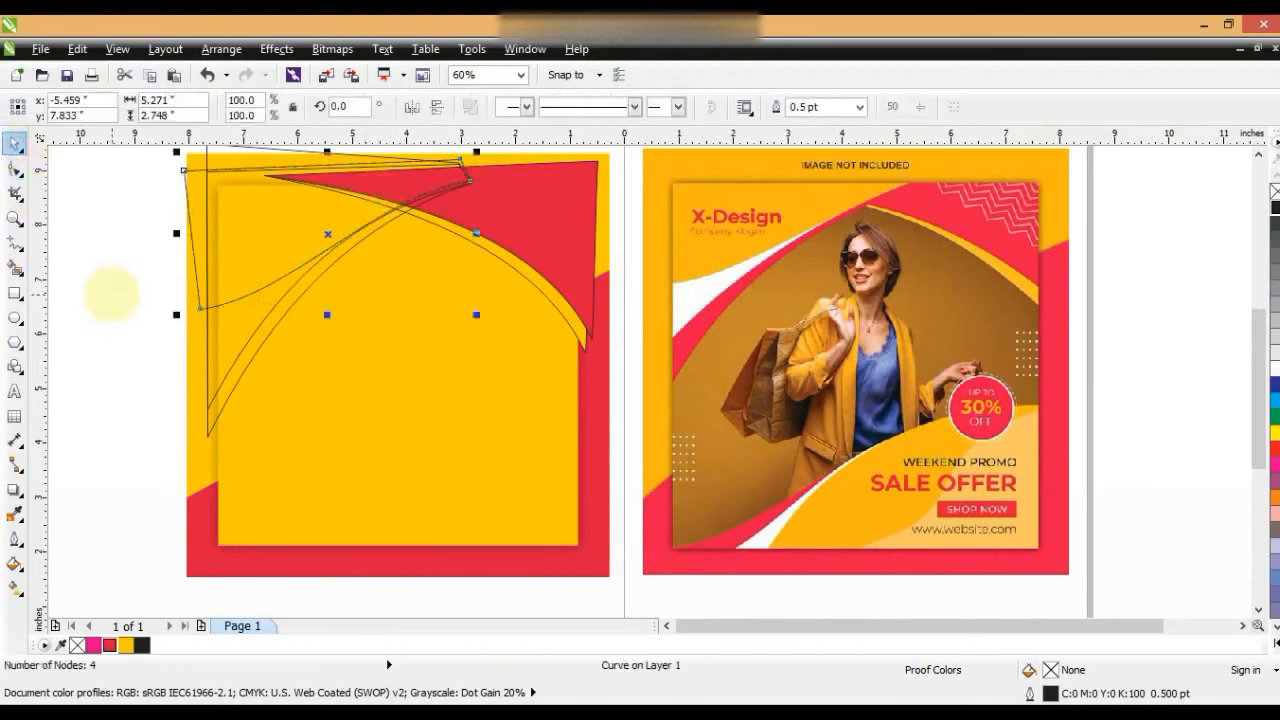
Step: Fill the wavy upper-left shape deep yellow, the rotated curve behind it white, and the original curve red
left_click(126, 645)
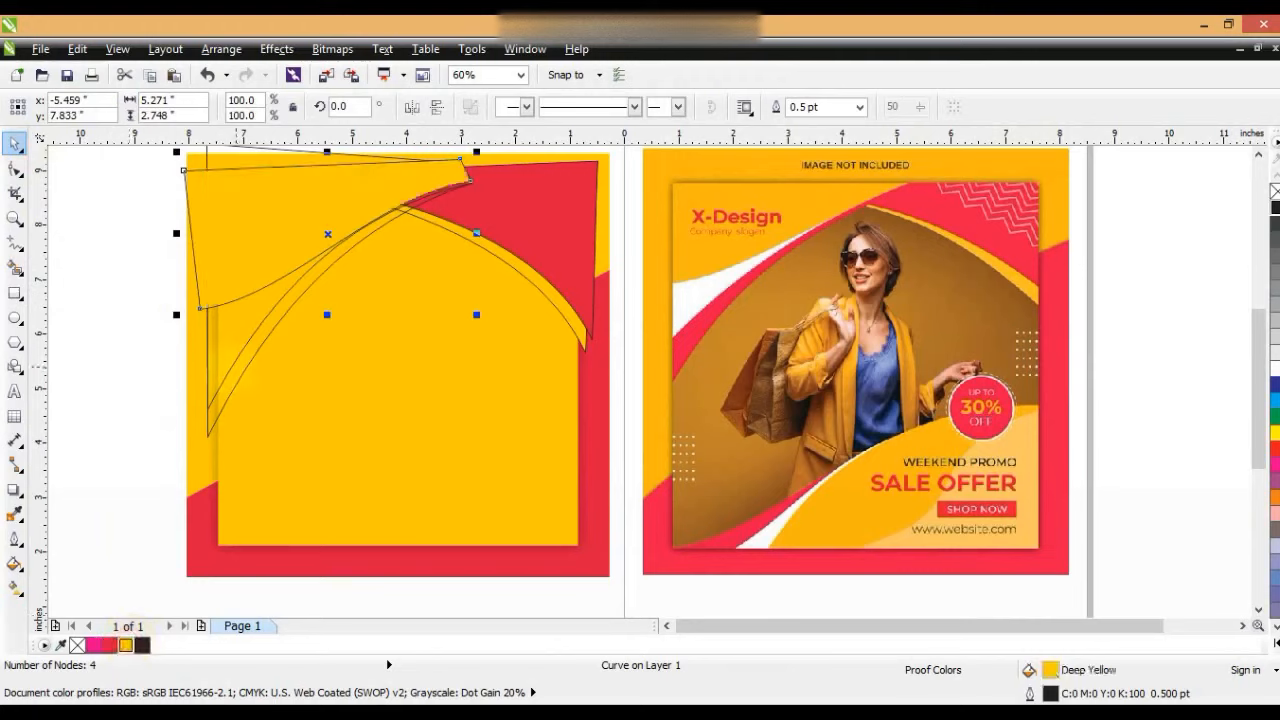
left_click(232, 365)
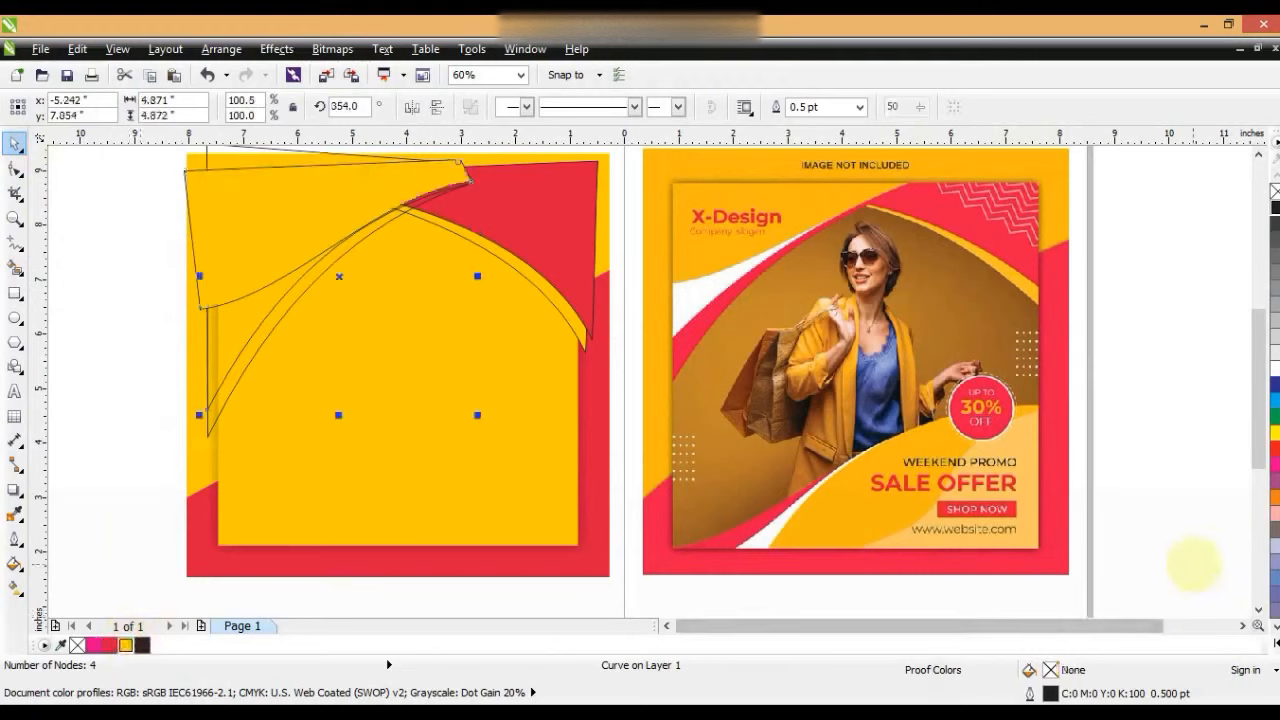
left_click(1273, 642)
left_click(1227, 351)
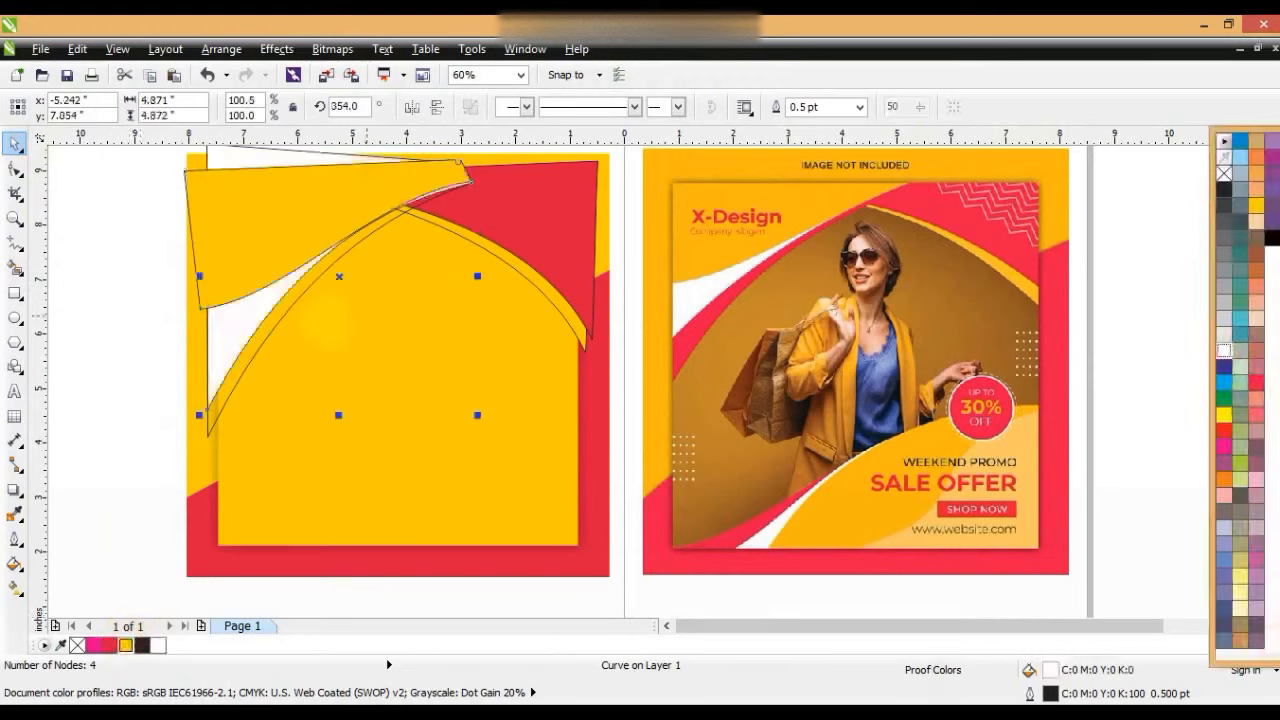
left_click(287, 309)
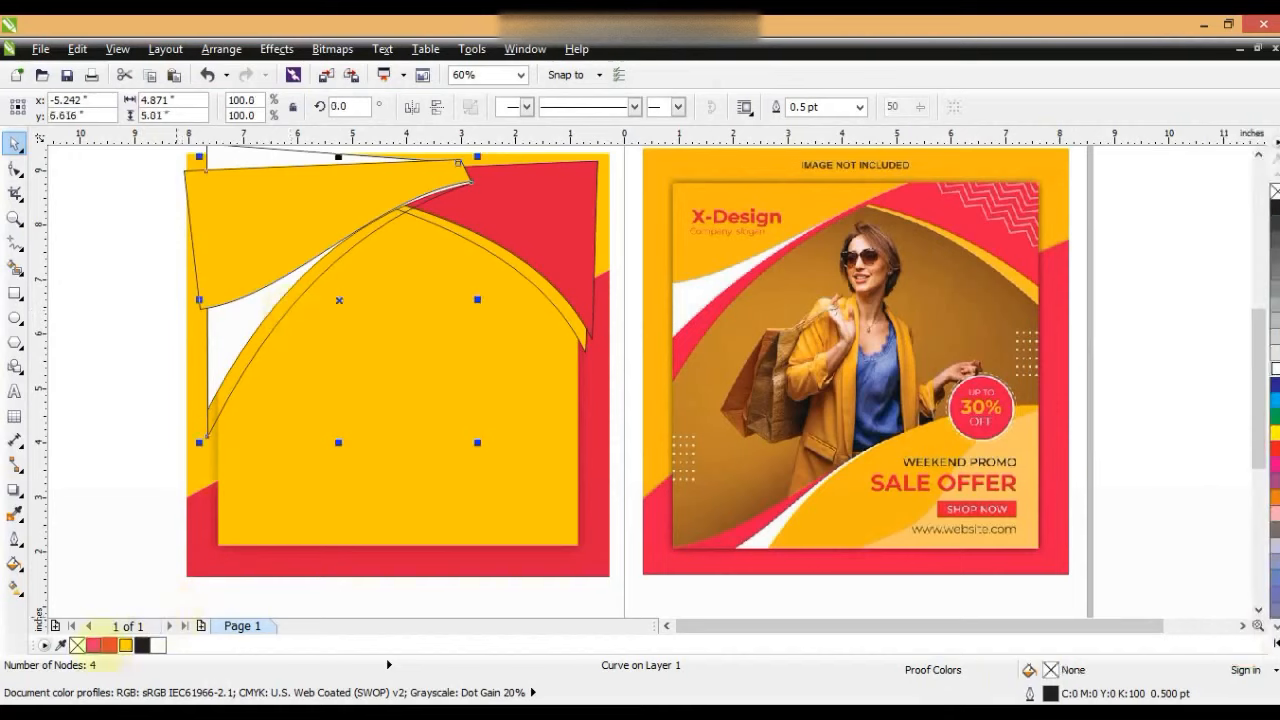
left_click(109, 645)
left_click(119, 344)
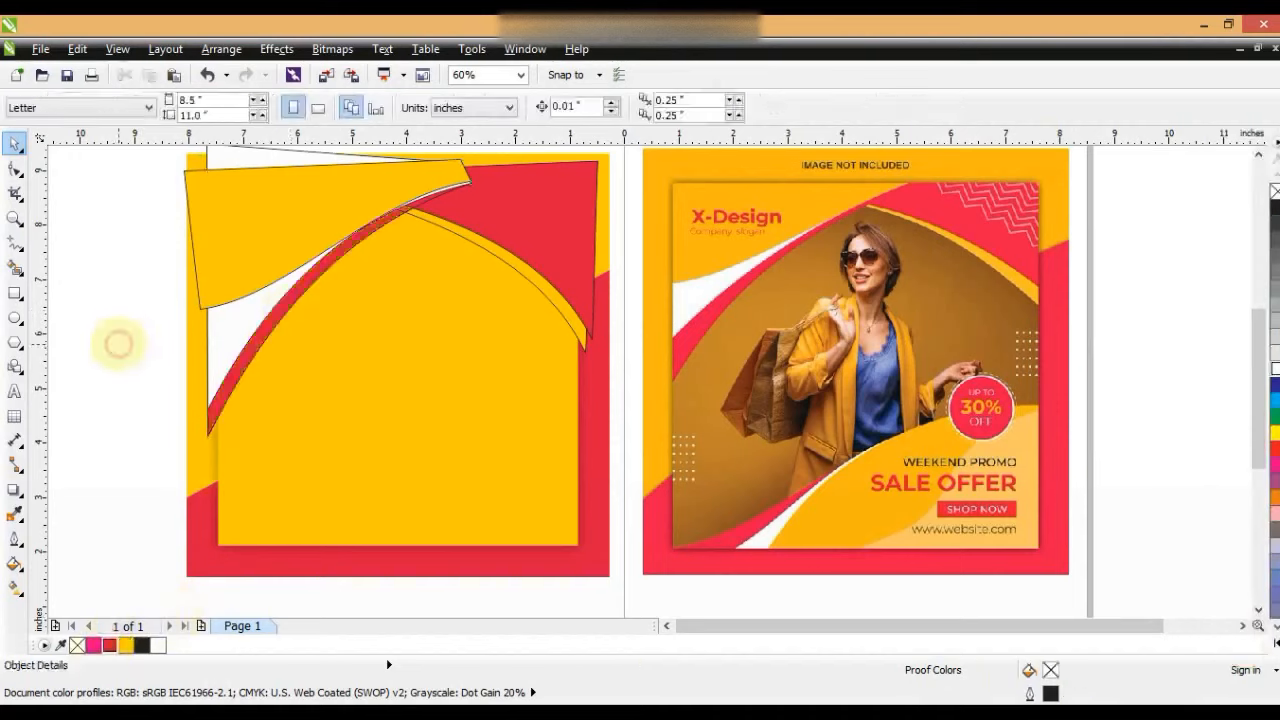
Step: Place the photo of the girl between the inner square and the curved shapes, enlarged to about 9.1 by 5.1 in
left_click_drag(143, 448, 637, 145)
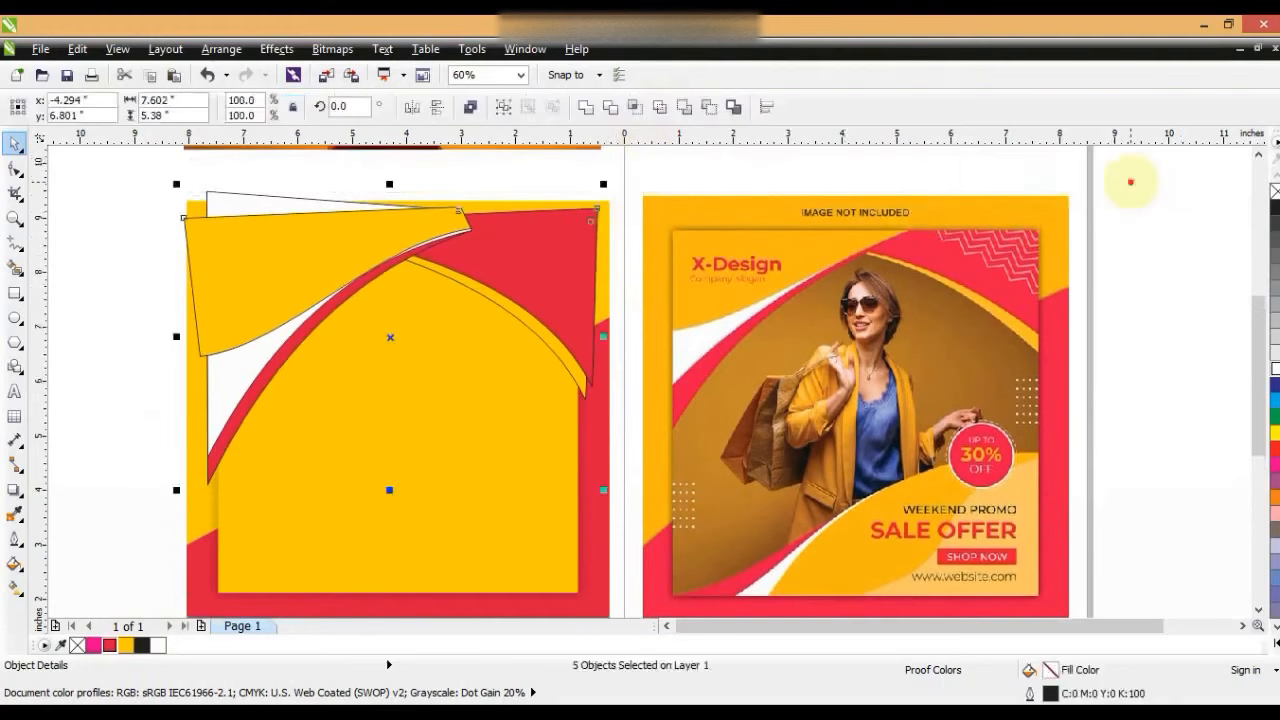
left_click(1128, 177)
key("F3")
left_click_drag(557, 180, 550, 360)
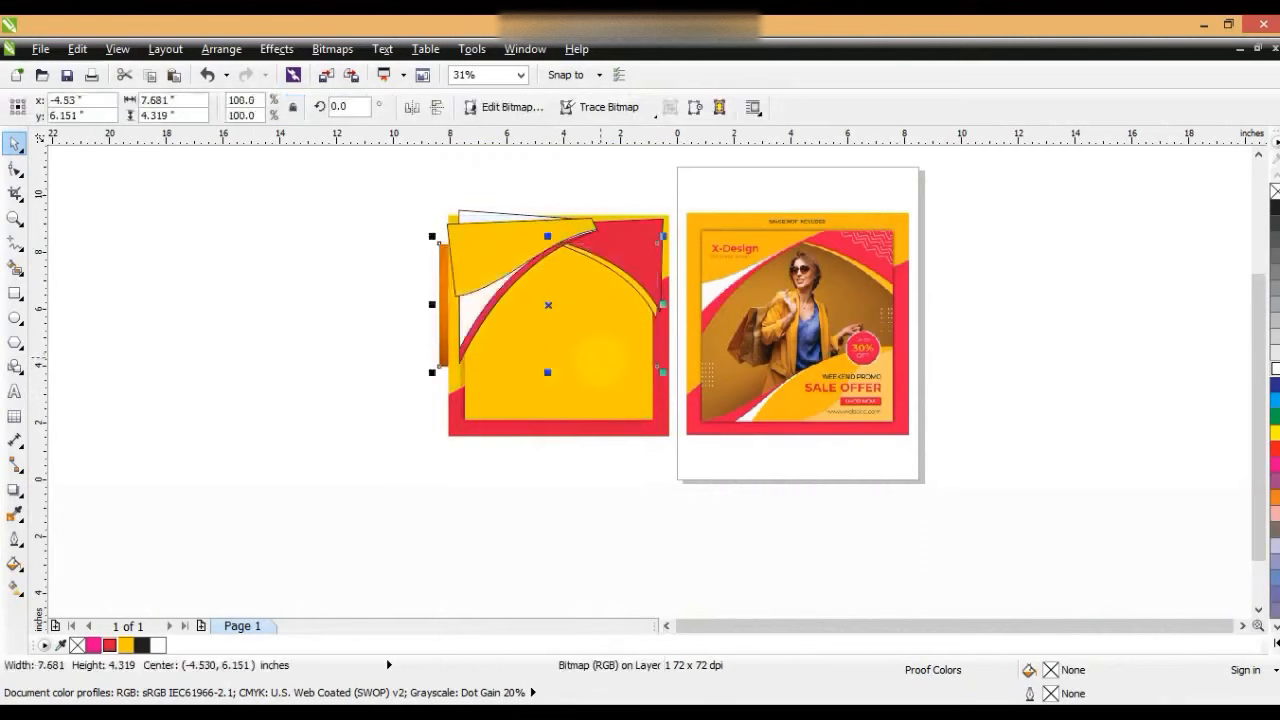
key("ctrl+Page_Up")
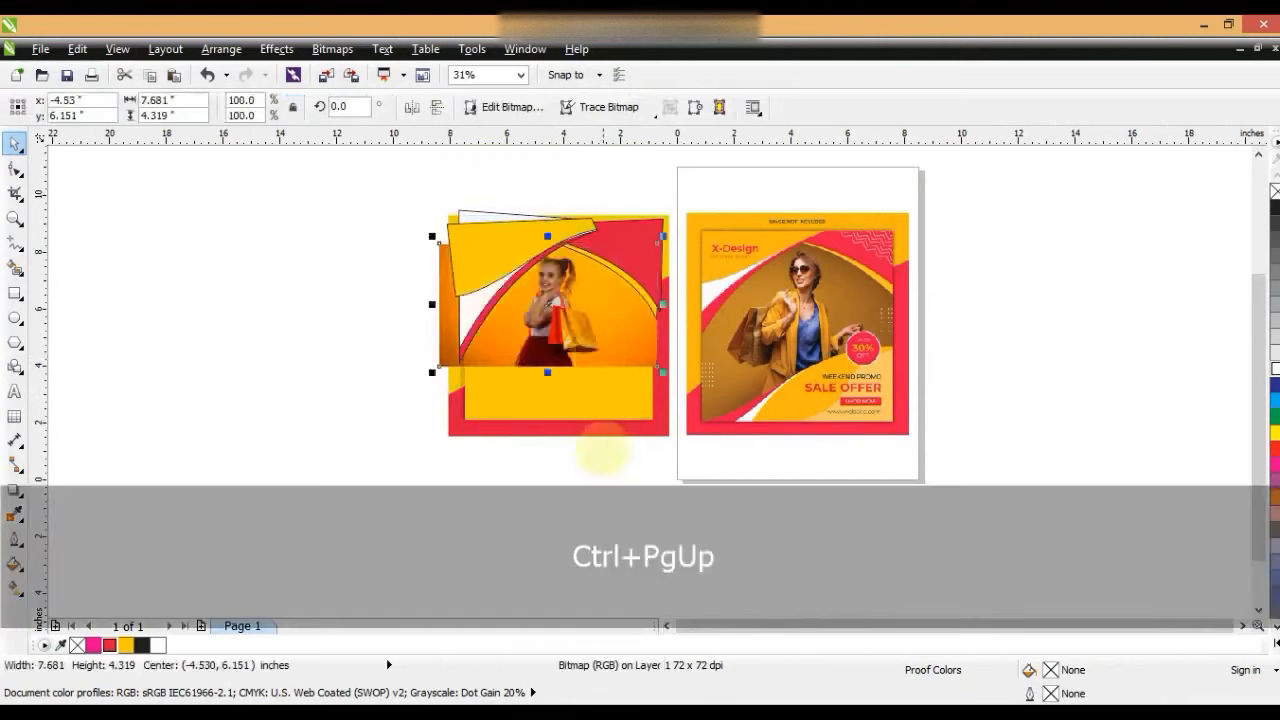
mouse_move(663, 372)
left_mouse_down()
mouse_move(706, 398)
mouse_move(658, 352)
left_mouse_up()
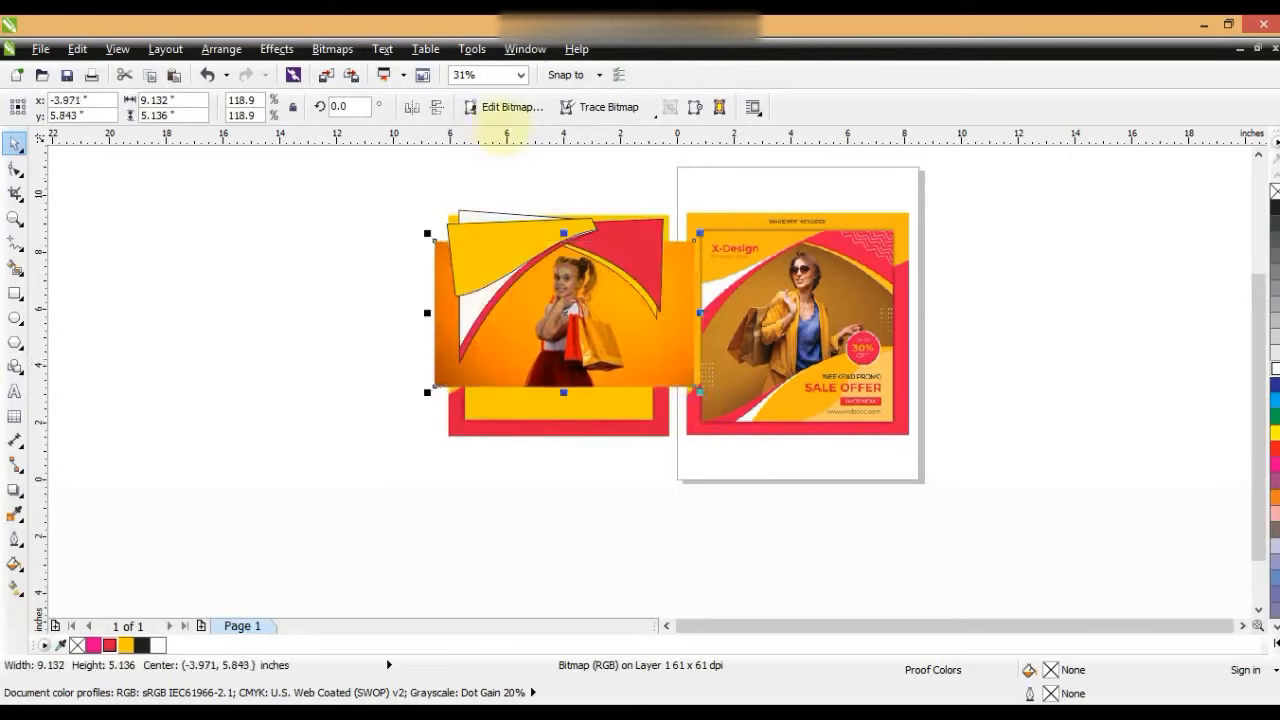
Step: PowerClip the girl's photo inside the inner yellow square
left_click(276, 49)
mouse_move(340, 316)
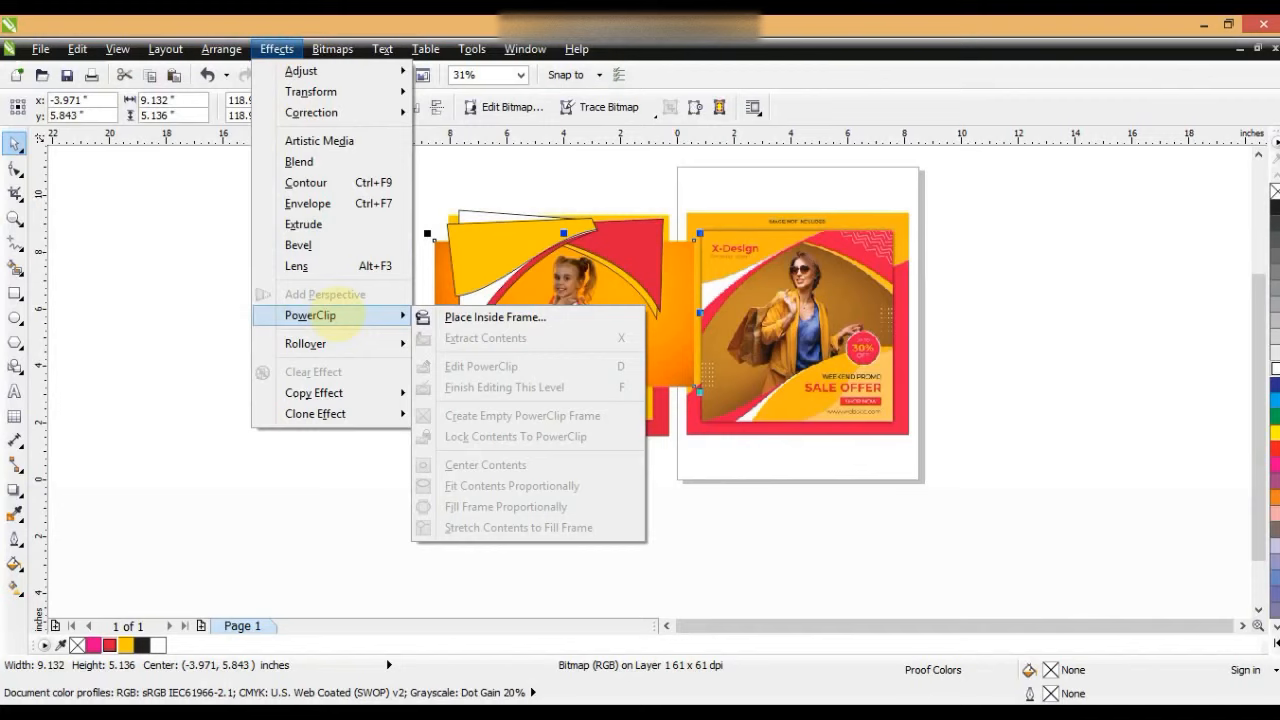
left_click(470, 317)
left_click(522, 404)
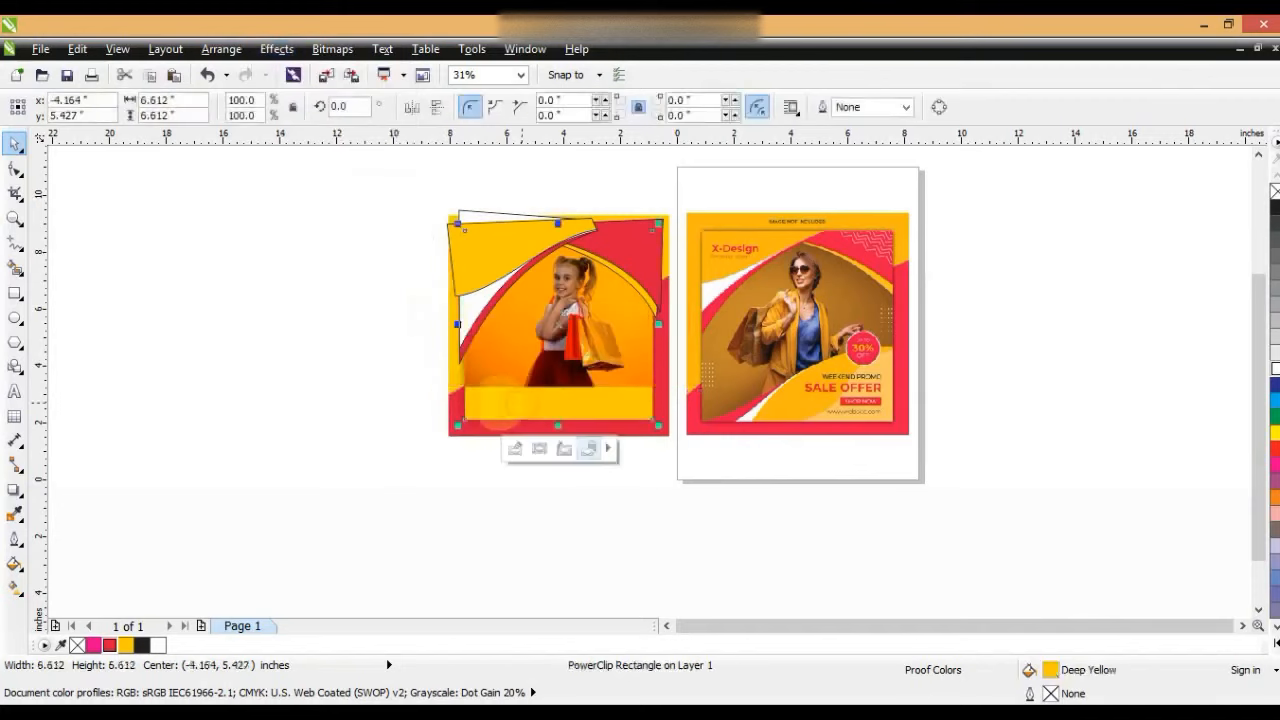
left_click(338, 381)
Step: Remove the outlines from the five curved corner shapes and PowerClip them inside the inner square
left_click_drag(417, 370, 676, 196)
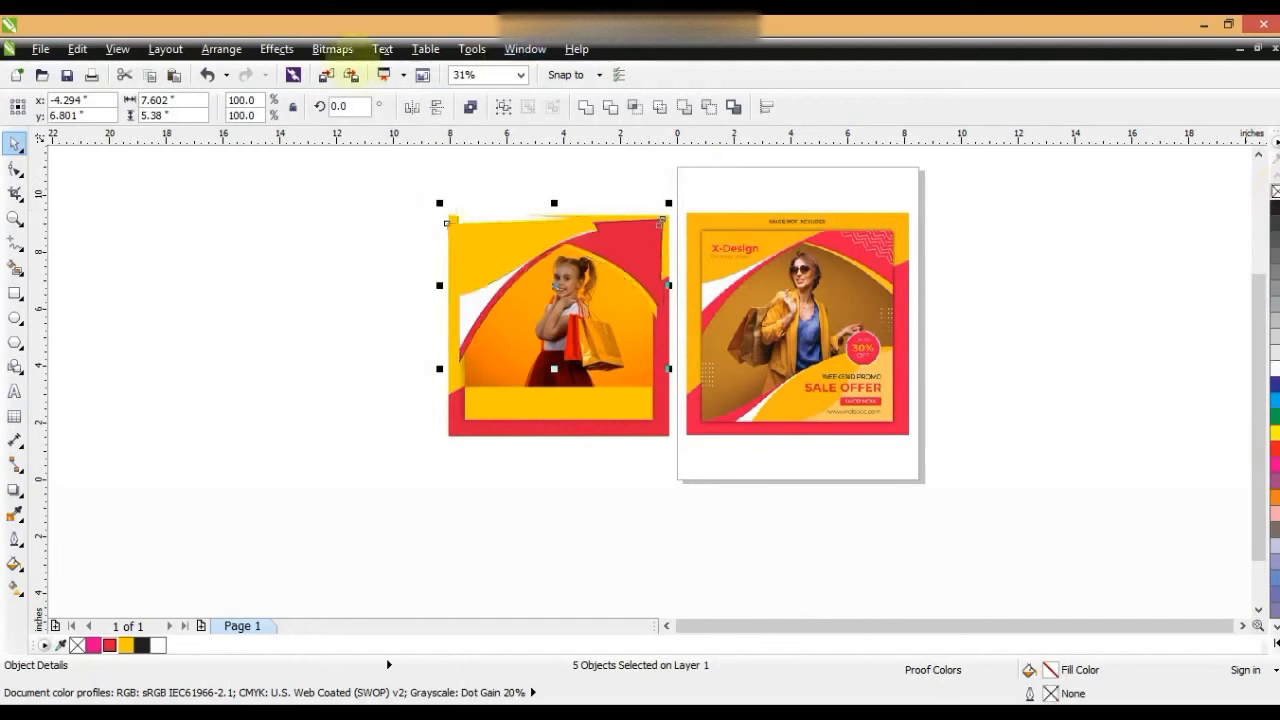
left_click(276, 48)
mouse_move(355, 315)
left_click(490, 317)
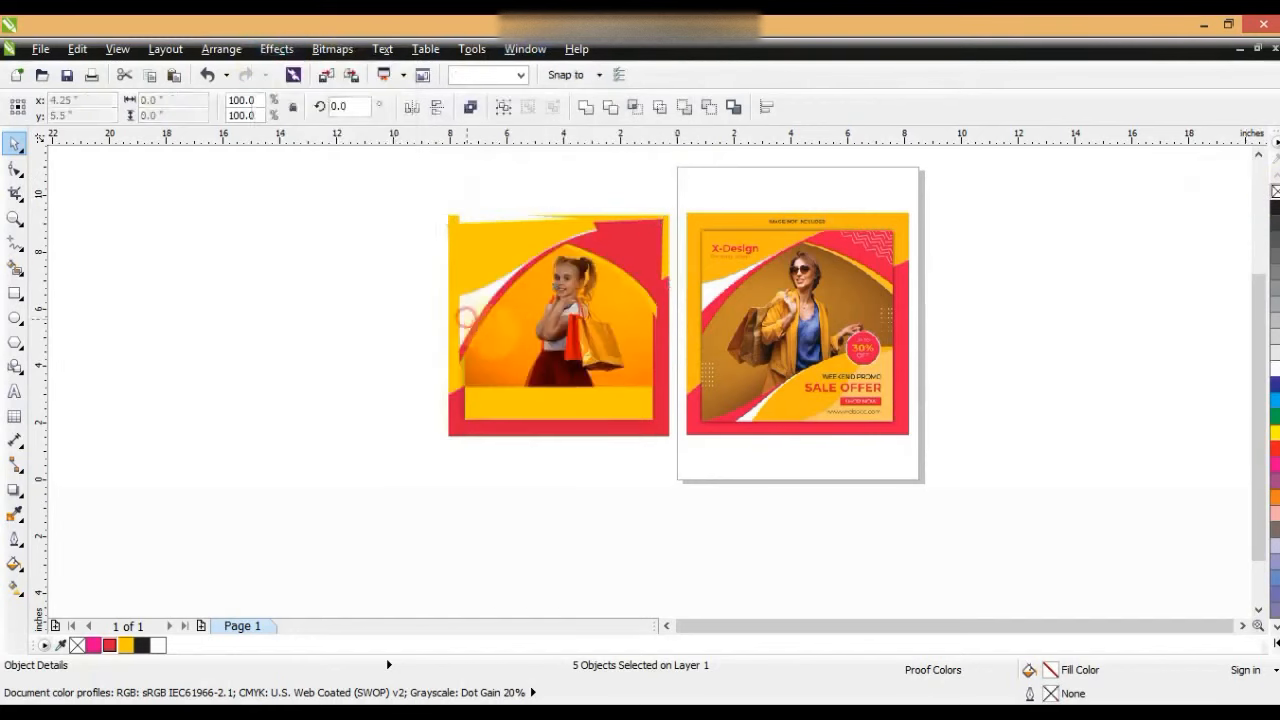
left_click(470, 330)
left_click(406, 346)
Step: Open the inner square's PowerClip contents for editing
left_click_drag(330, 175, 1012, 498)
key("shift+F2")
key("Escape")
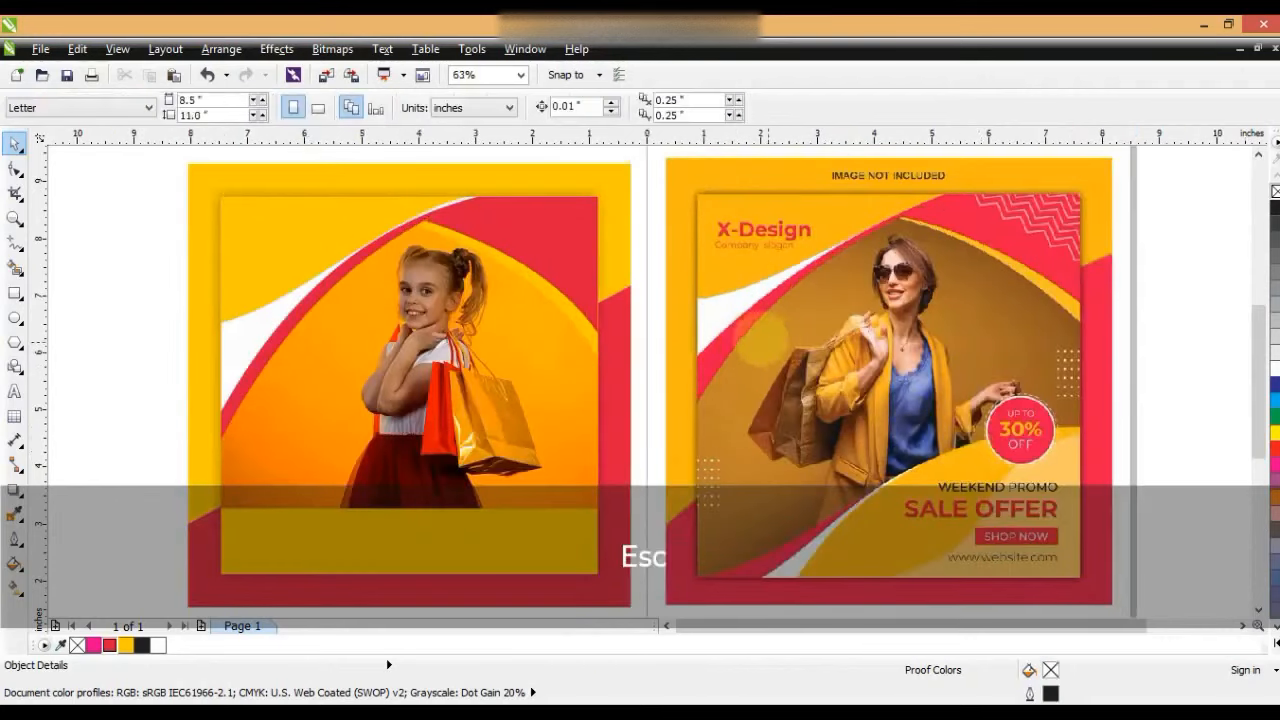
right_click(428, 330)
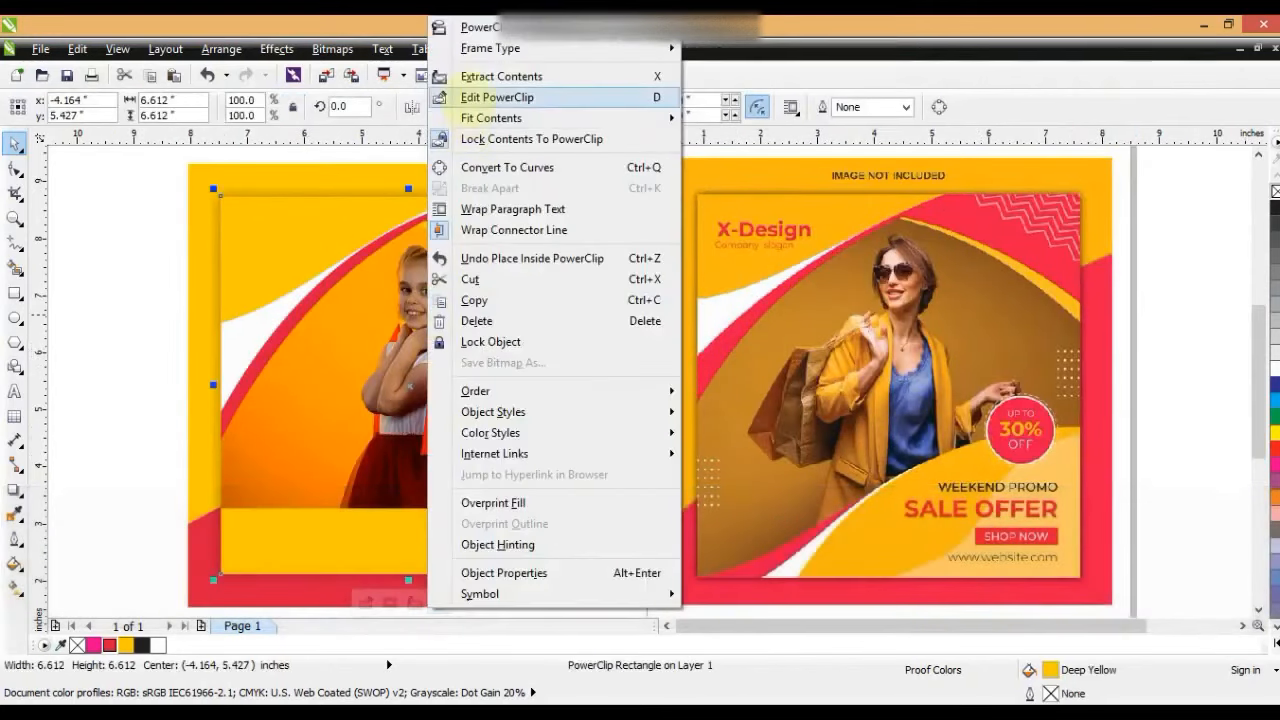
left_click(497, 97)
Step: Nudge the yellow wavy shape's lower-right corner node to cover the white sliver above the red curve, and finish editing the PowerClip
left_click(360, 215)
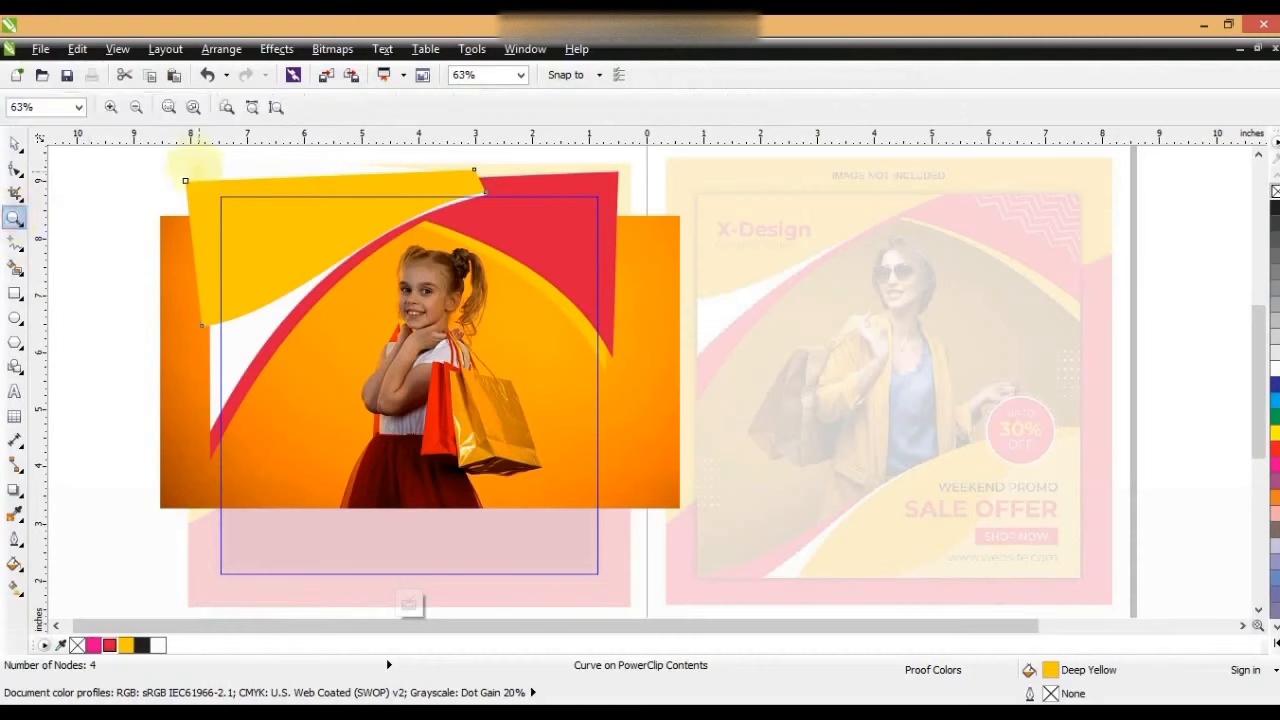
key("shift+F2")
left_click(15, 168)
left_click(802, 223)
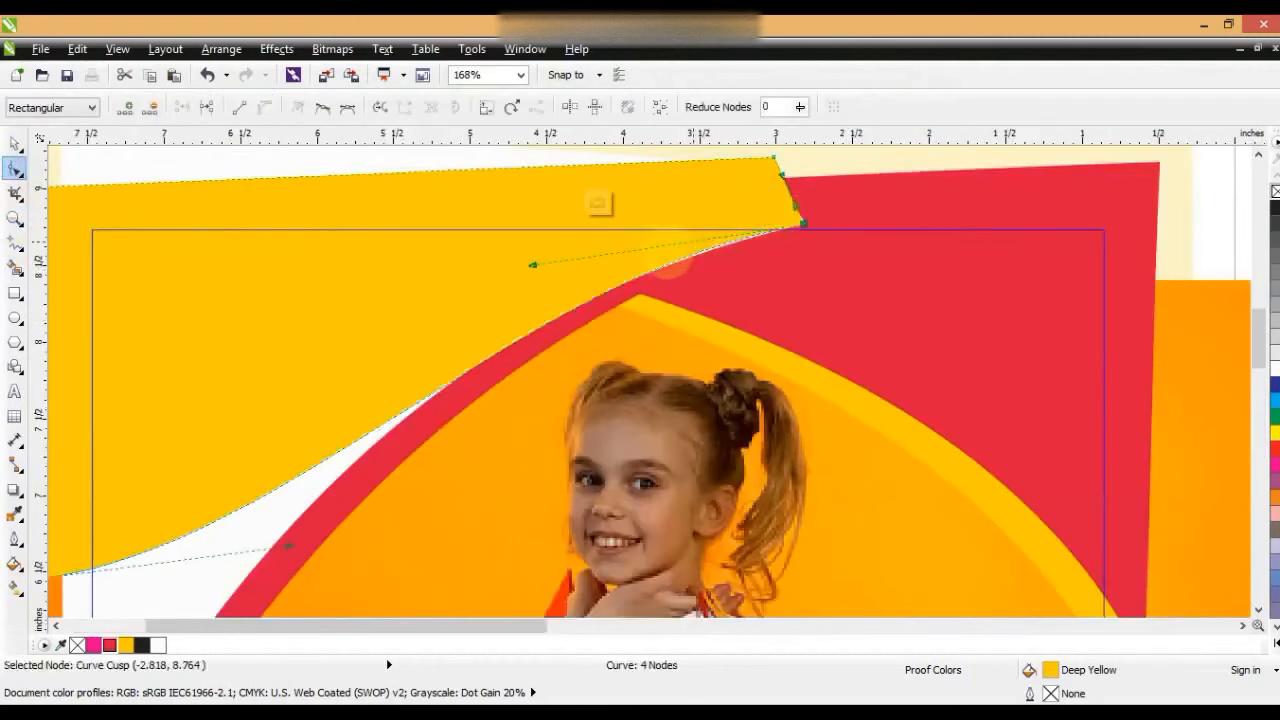
left_click_drag(802, 223, 807, 224)
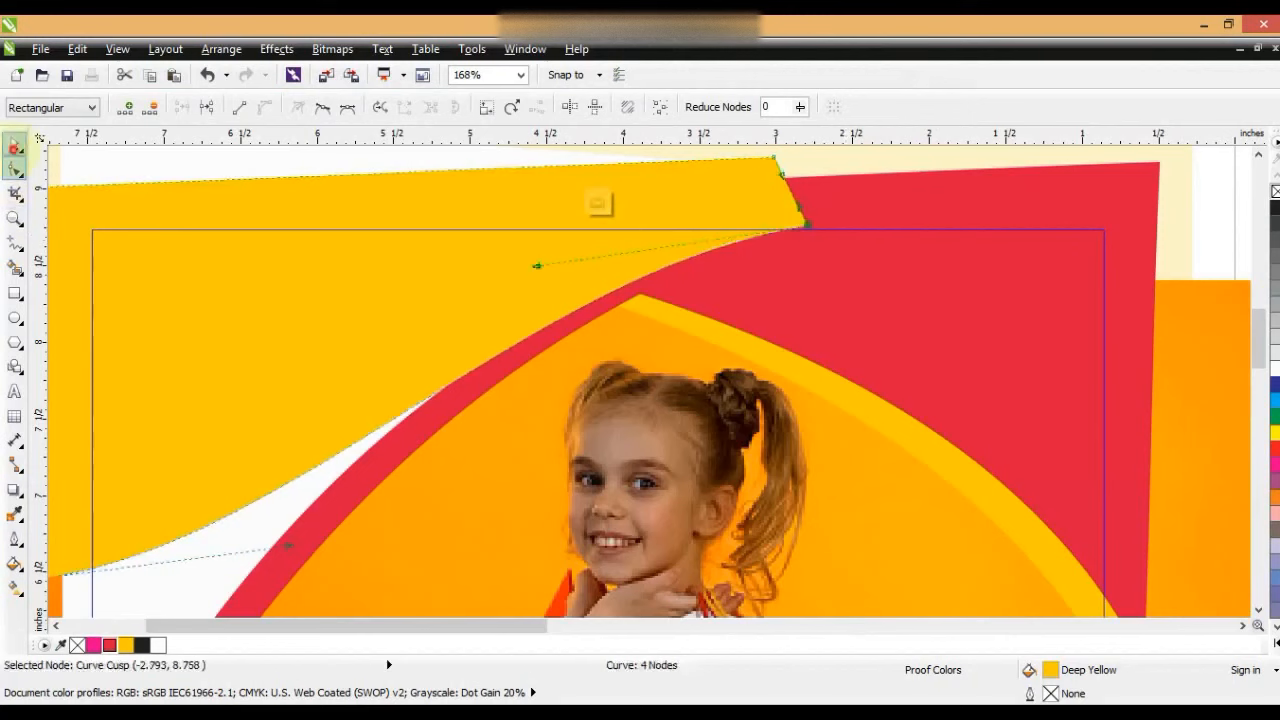
left_click(14, 145)
key("f")
key("shift+F2")
key("Escape")
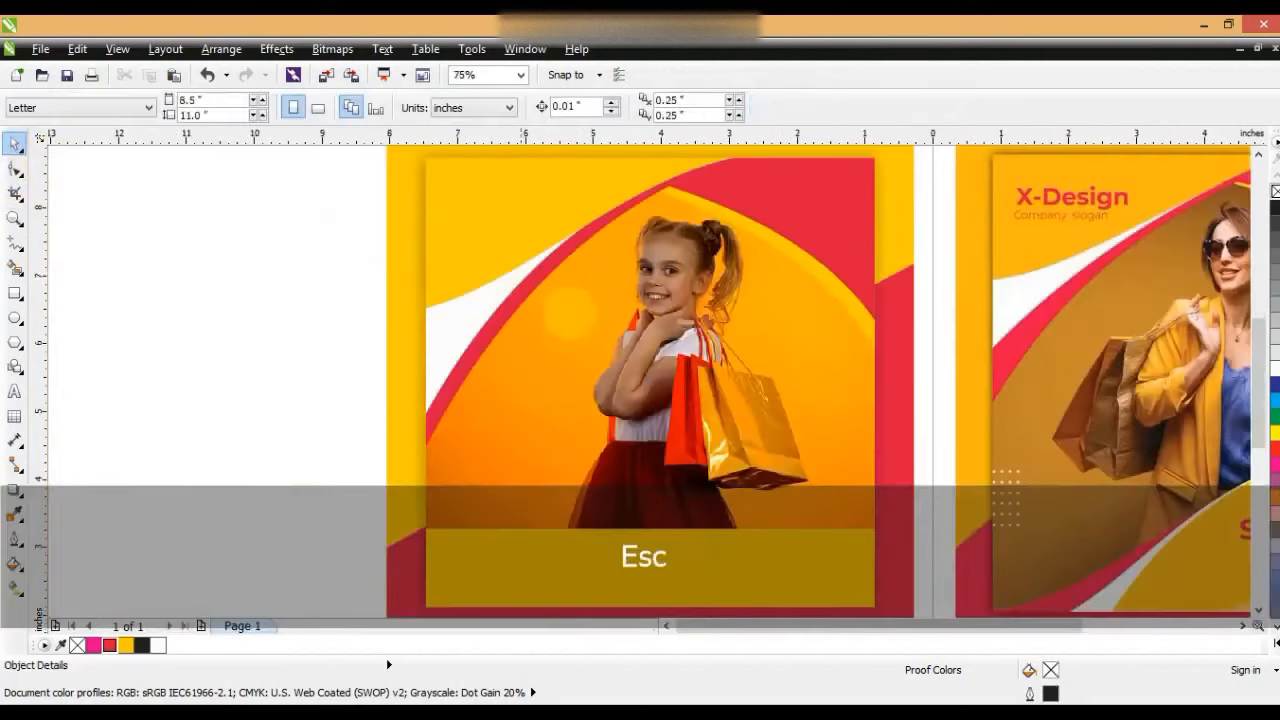
Step: Draw a closed four-sided freehand shape about 7.1 in wide across the inner square's bottom, rising toward its right edge
key("F3")
left_click(14, 218)
left_click_drag(414, 200, 1171, 551)
left_click_drag(190, 172, 1029, 543)
key("F5")
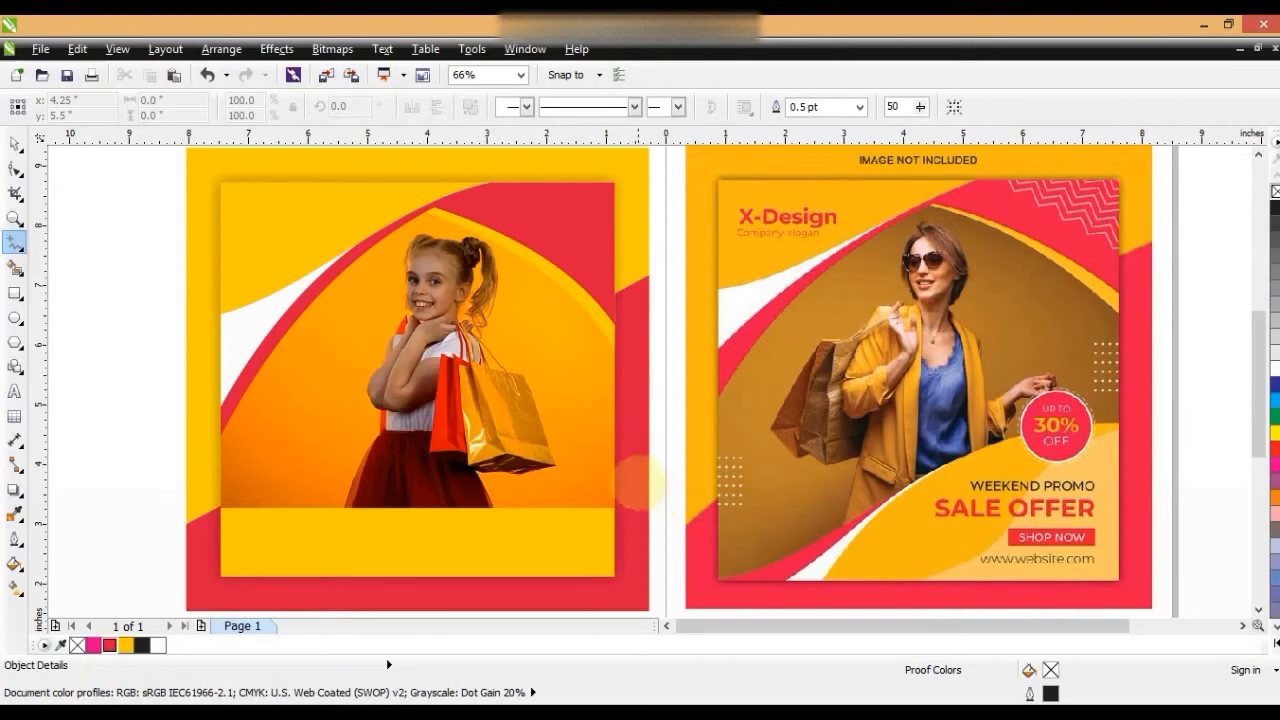
left_click(616, 435)
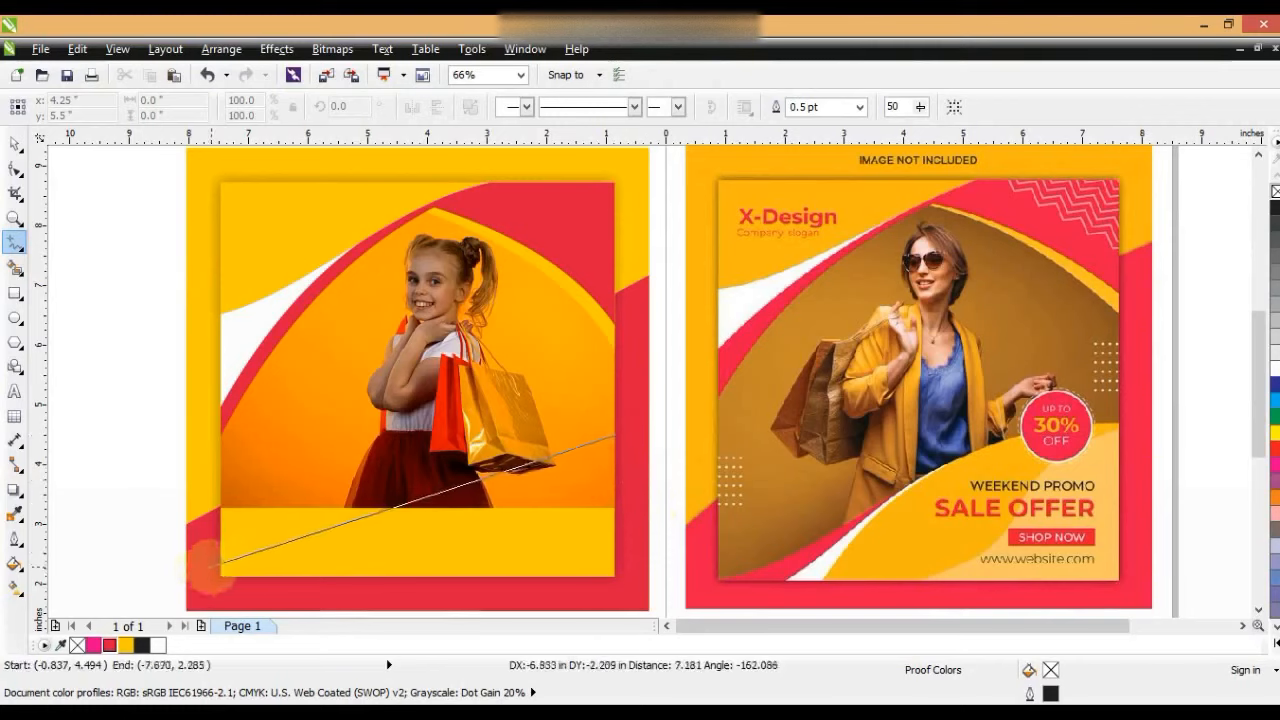
left_click(208, 578)
left_click(224, 591)
left_click(635, 588)
left_click(618, 437)
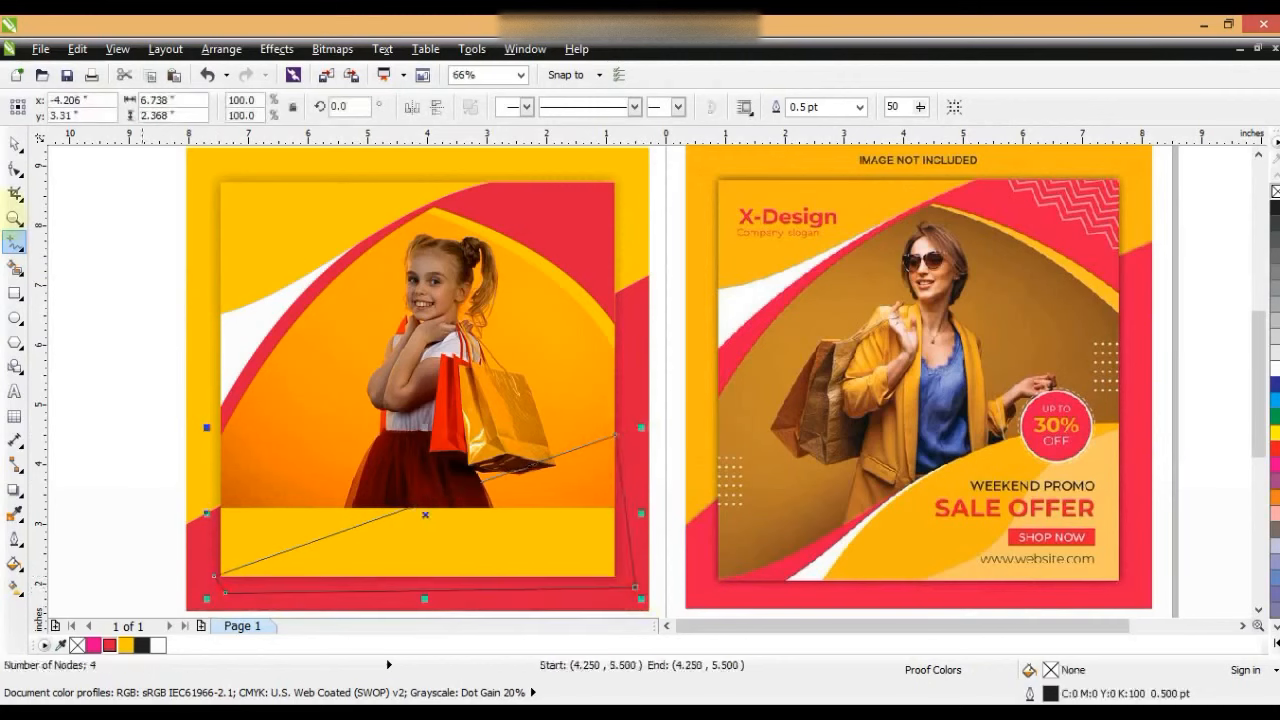
Step: Convert the bottom shape's sides to curves and bend its upper edge into a wave, making it about 2.8 in tall
left_click(15, 168)
left_click_drag(170, 341, 654, 592)
left_click(264, 107)
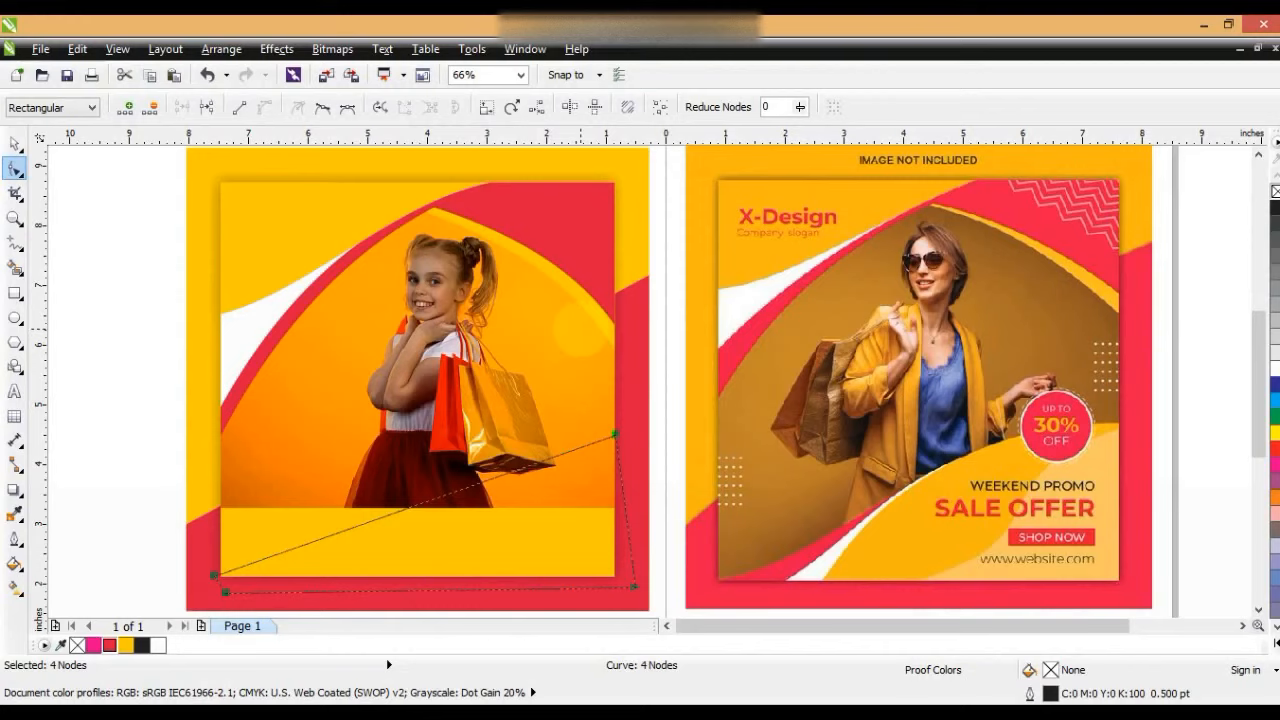
left_click(214, 576)
left_click_drag(482, 481, 460, 408)
left_click_drag(347, 529, 357, 547)
mouse_move(460, 408)
left_mouse_down()
mouse_move(459, 396)
mouse_move(470, 402)
left_mouse_up()
Step: Fill the bottom wave with the red C7 M100 Y73 K1 and remove its outline
left_click(15, 143)
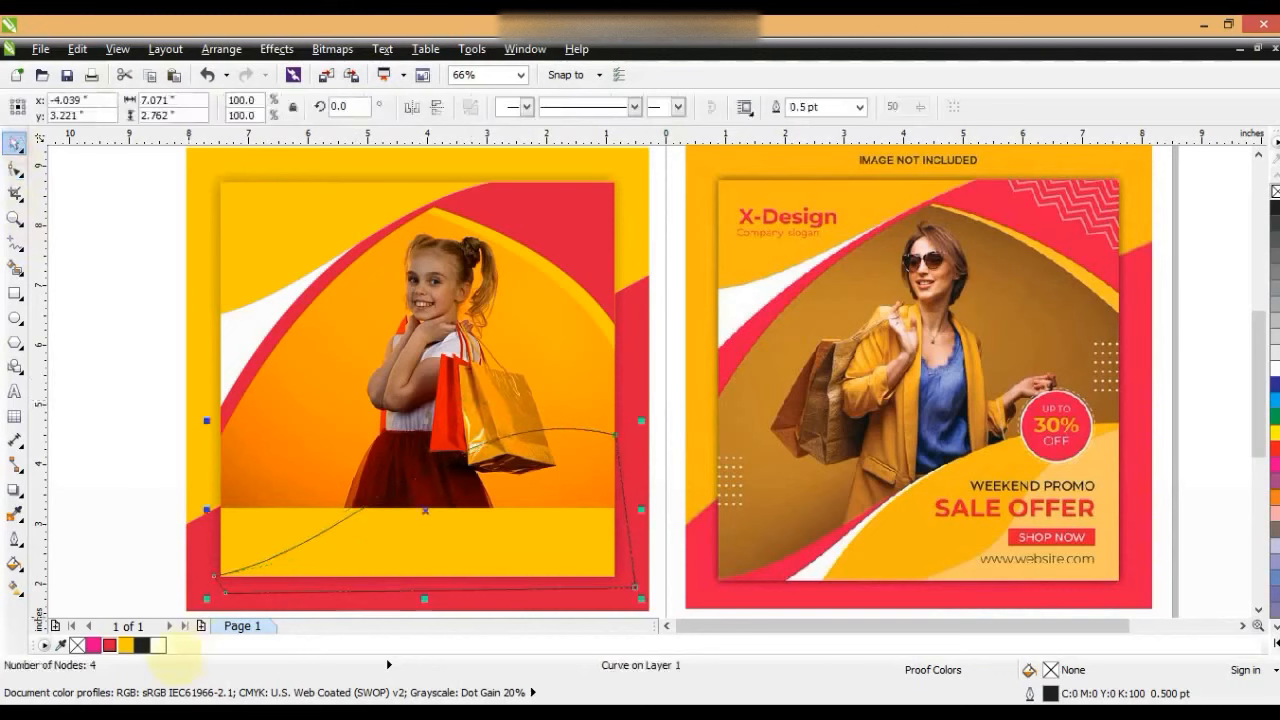
left_click(93, 645)
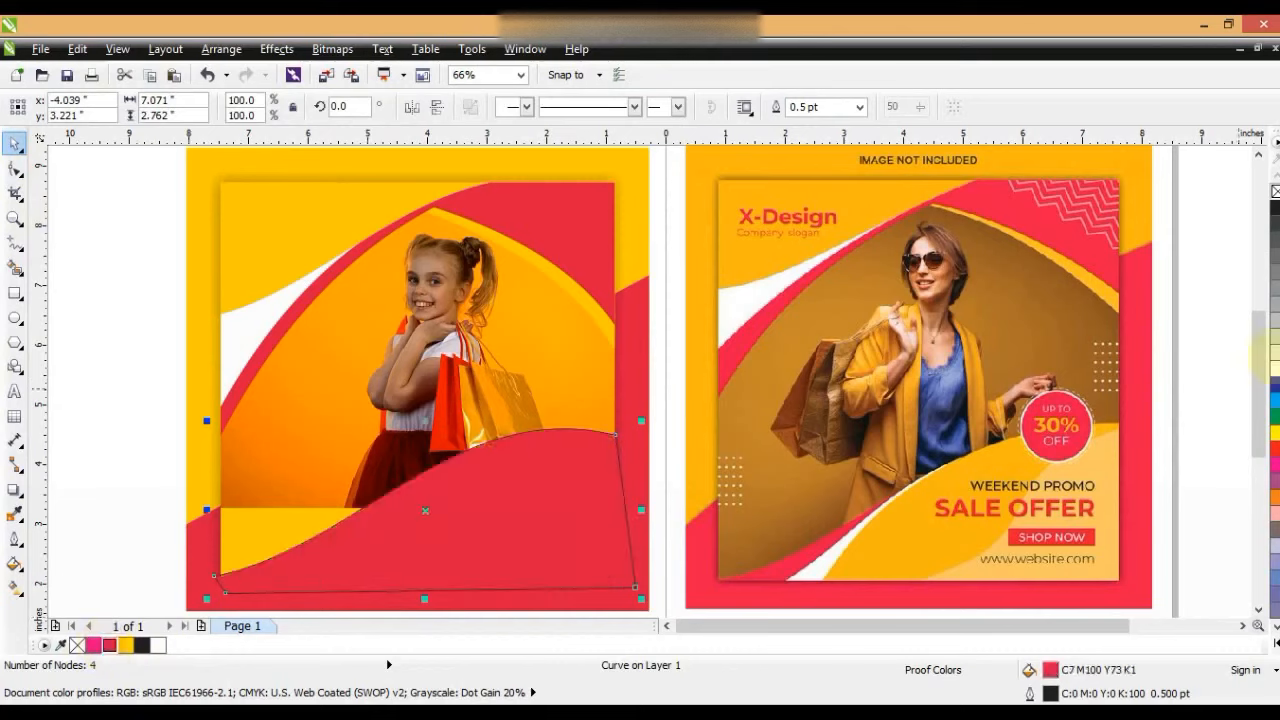
right_click(1276, 191)
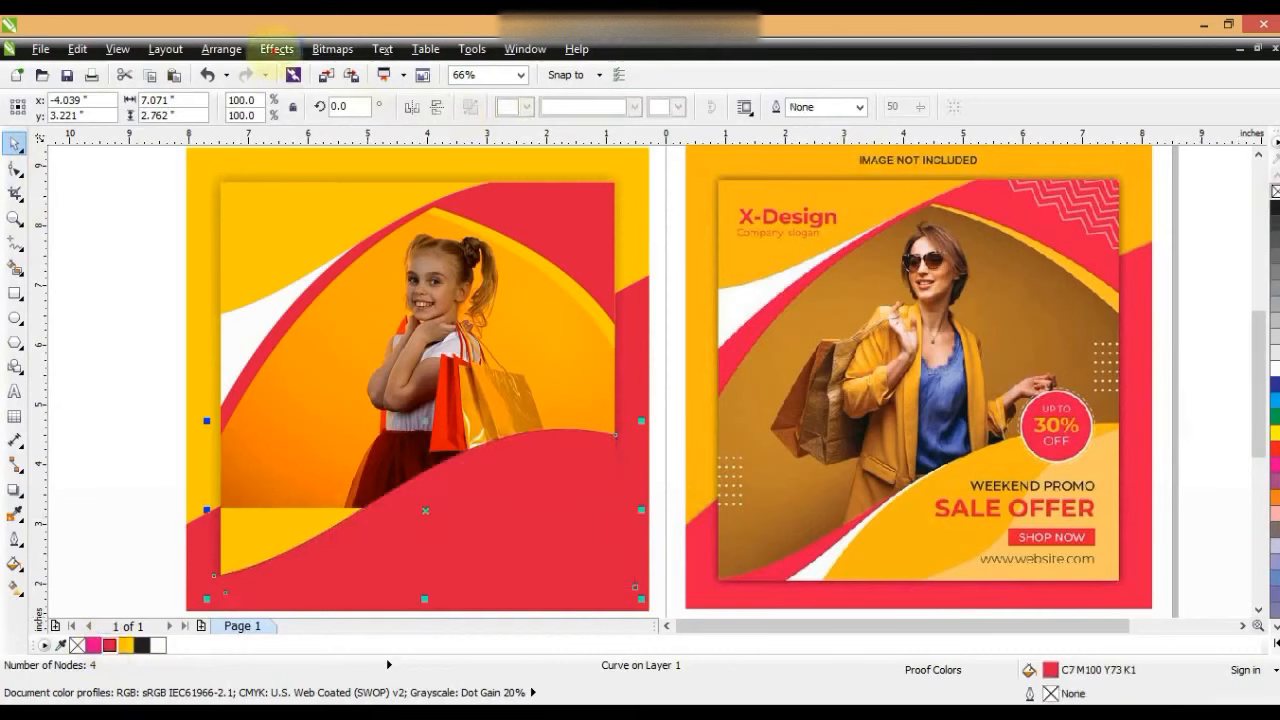
Step: PowerClip the red bottom wave inside the inner square
left_click(276, 49)
mouse_move(311, 315)
left_click(478, 316)
left_click(290, 230)
left_click(120, 330)
Step: Draw a closed freehand triangle about 3 in tall over the red wave, rising toward the inner square's right edge
left_click(15, 243)
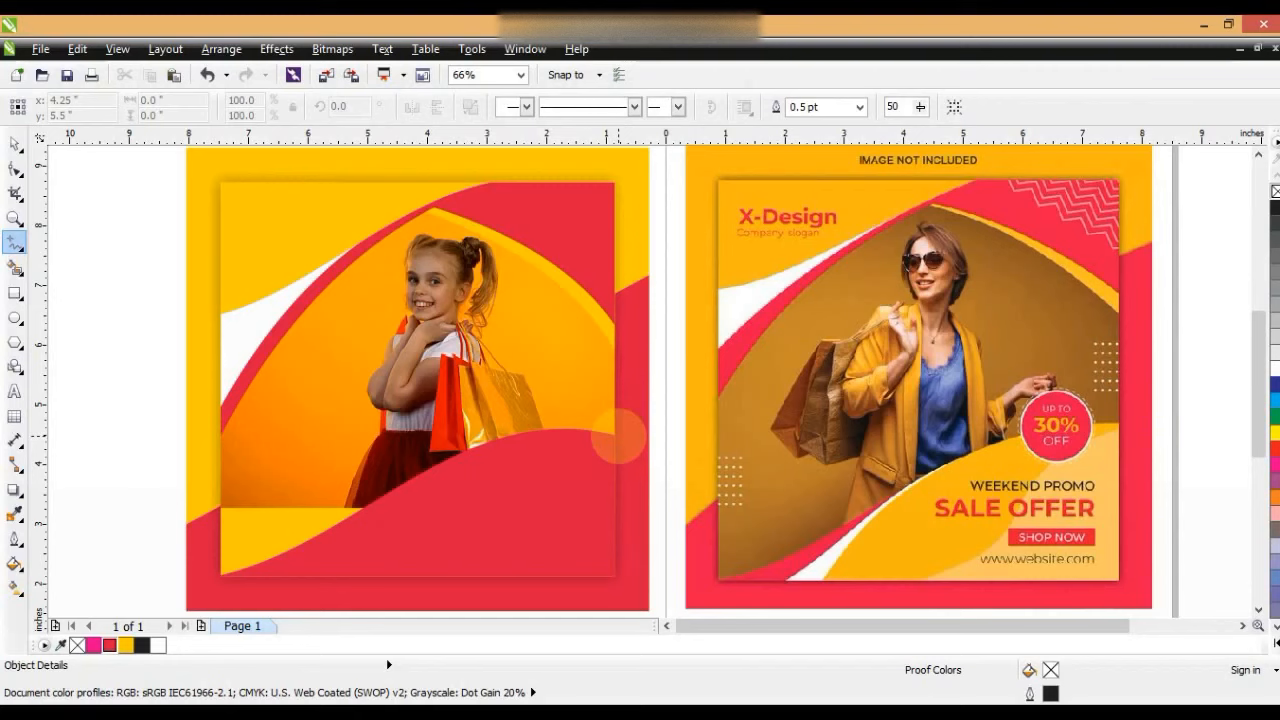
left_click(616, 405)
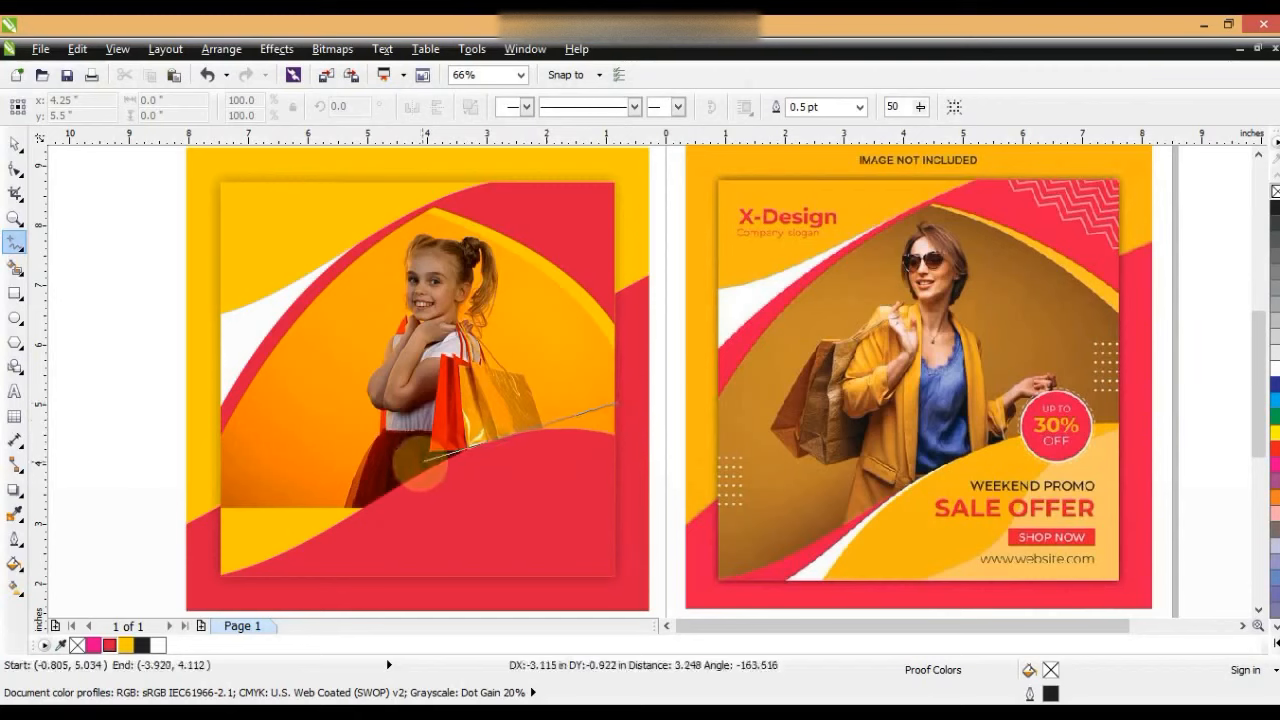
left_click(269, 582)
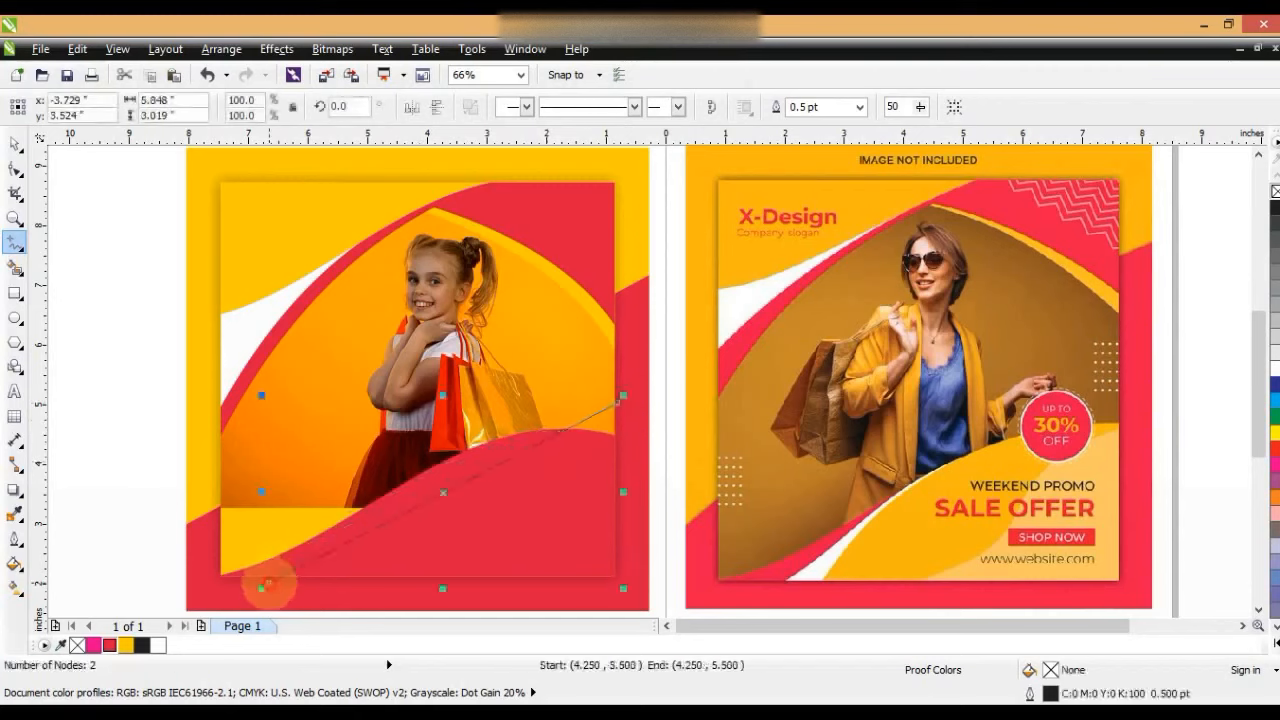
left_click(628, 582)
left_click(617, 405)
Step: Convert the triangle's sides to curves and bow its sloping edge upward, making the shape about 6 by 3 in
left_click(15, 170)
left_click_drag(146, 260, 720, 590)
left_click(266, 106)
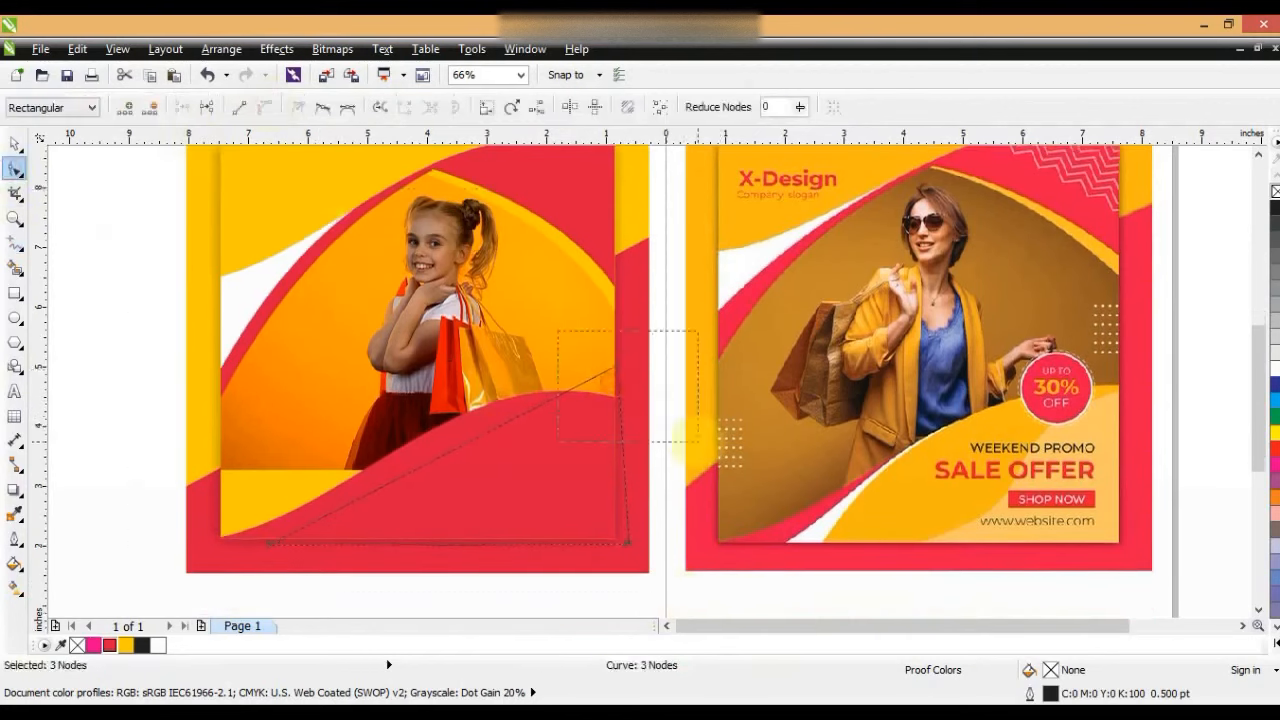
left_click(504, 425)
left_click_drag(504, 425, 465, 360)
left_click(270, 543)
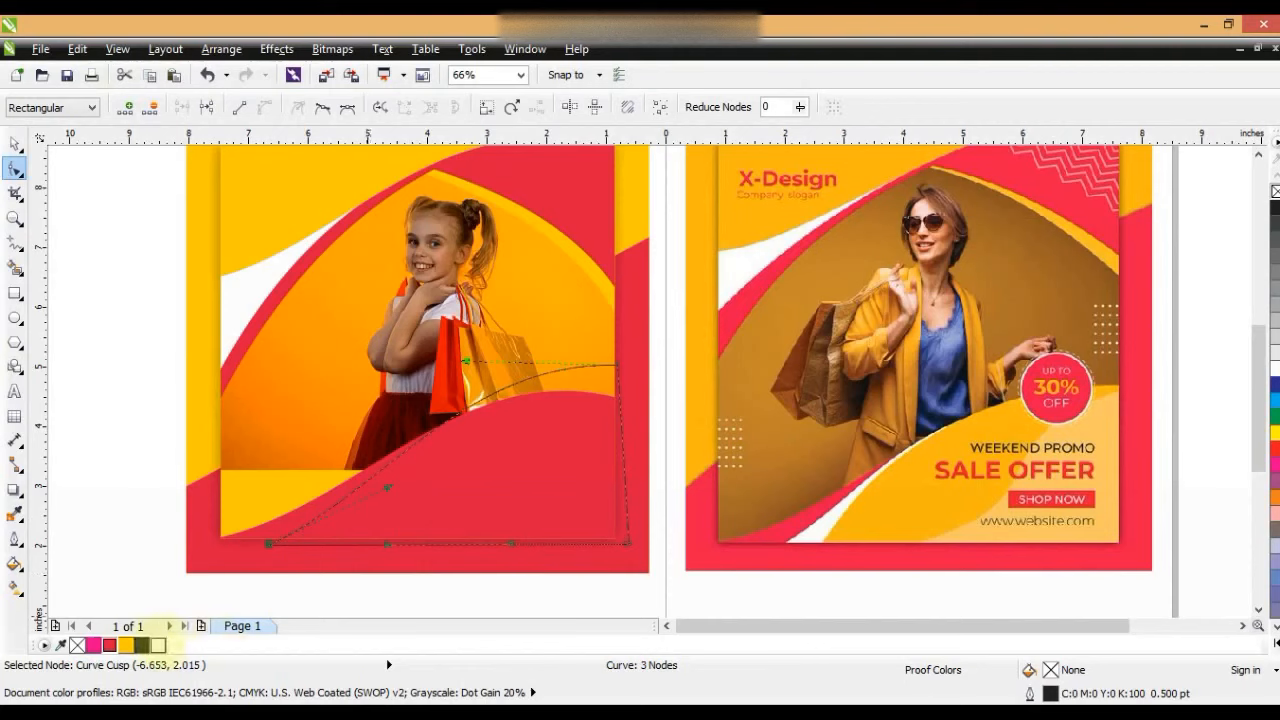
Step: Fill the new curved shape white and remove its outline
left_click(158, 645)
left_click(15, 143)
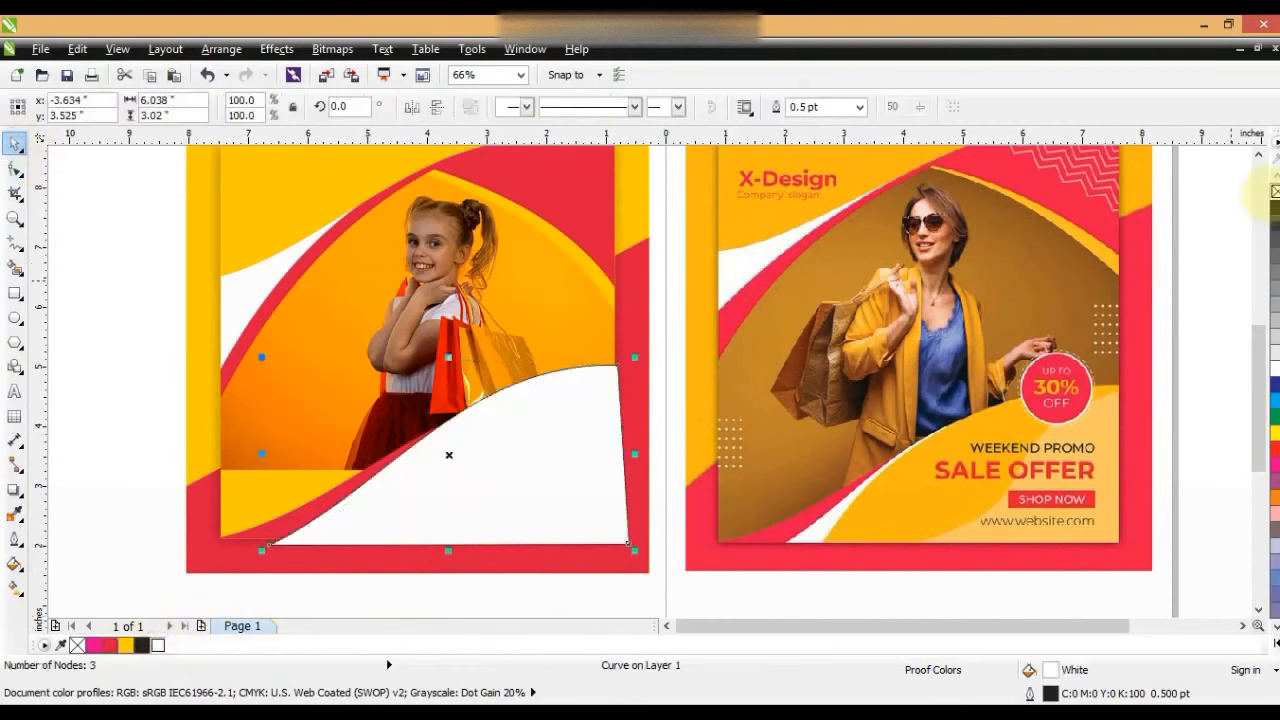
right_click(1274, 191)
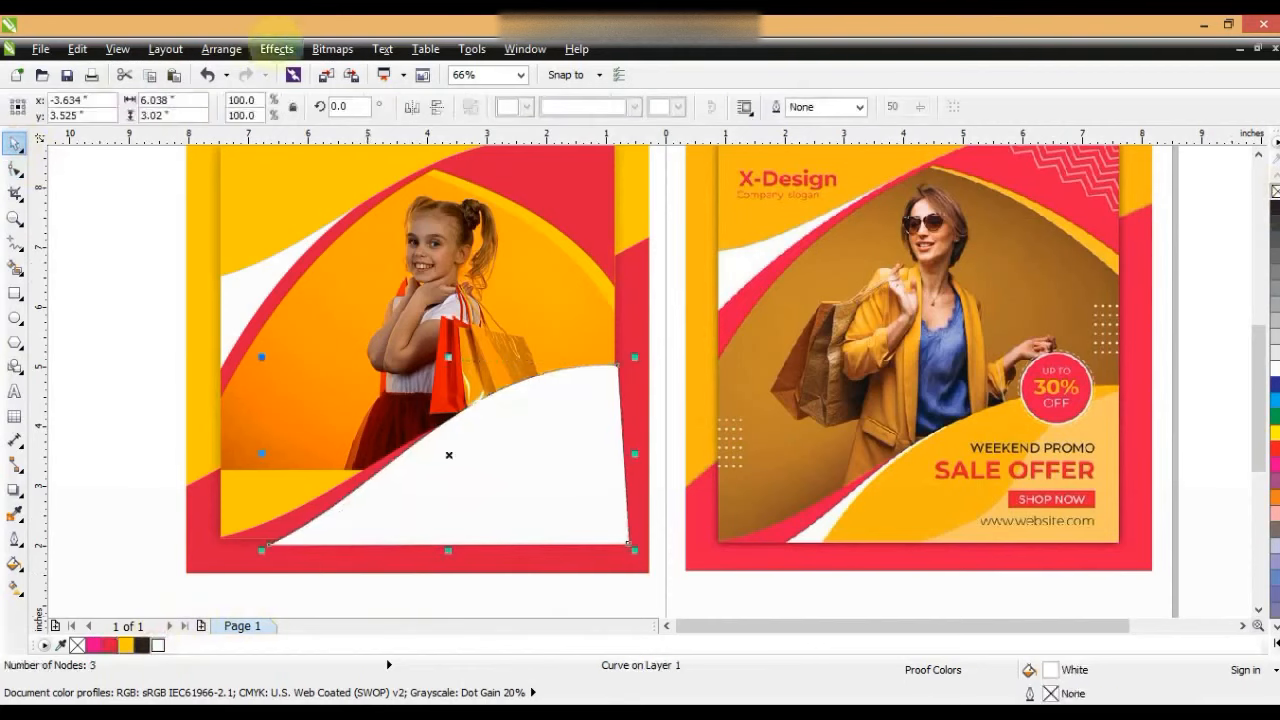
Step: PowerClip the white curved shape inside the inner square
left_click(276, 49)
mouse_move(325, 315)
left_click(480, 316)
left_click(440, 300)
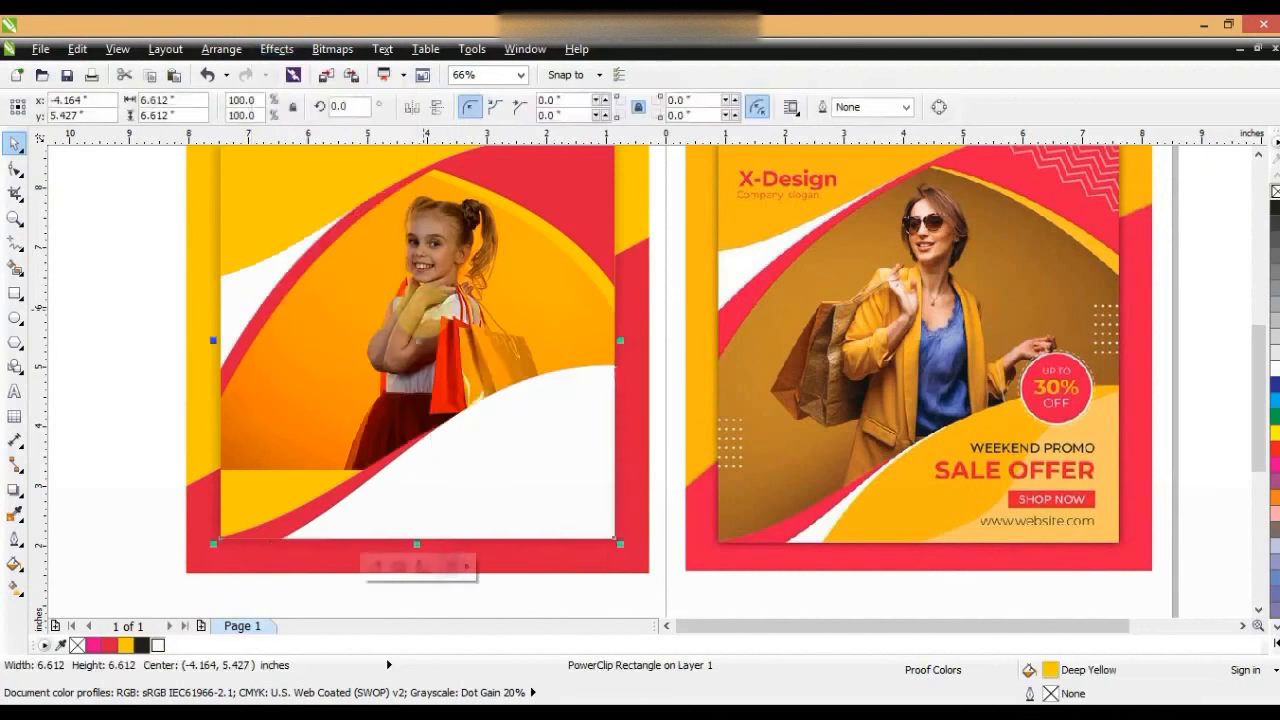
Step: Edit the inner square's PowerClip contents to clip the white shape inside the red bottom wave, and finish editing that level
right_click(425, 285)
left_click(490, 97)
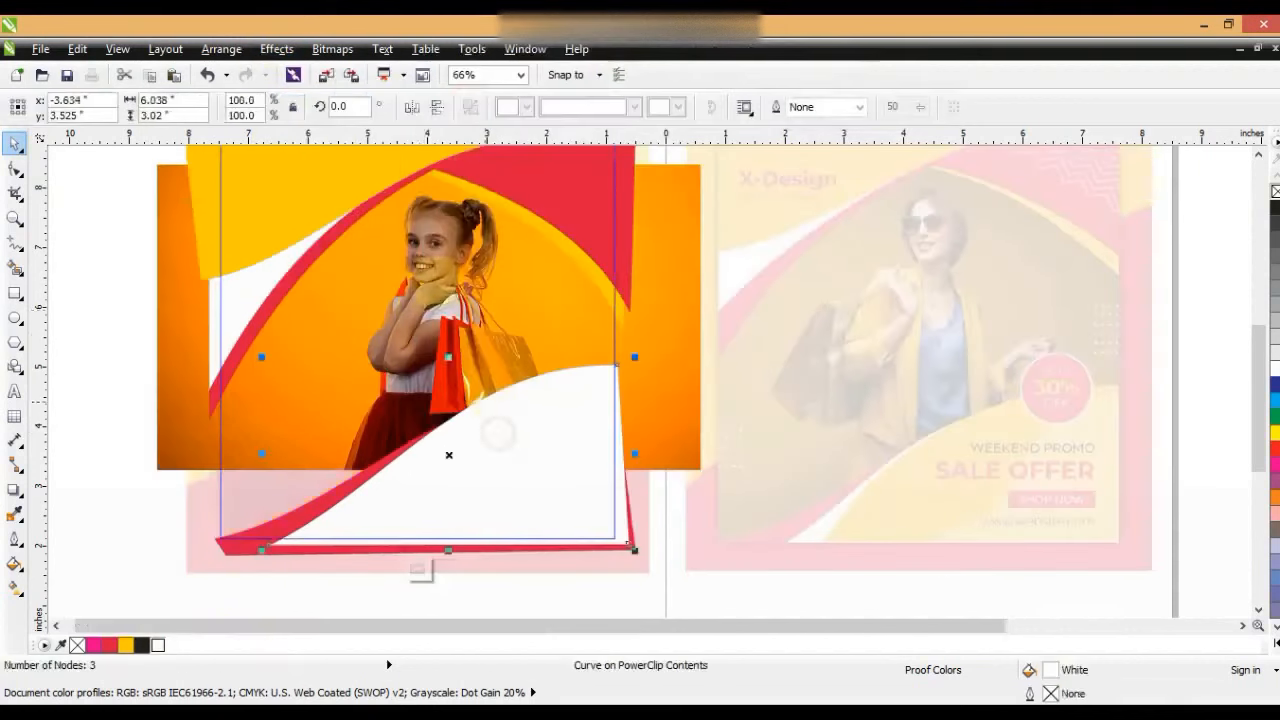
left_click(276, 49)
mouse_move(330, 314)
left_click(500, 386)
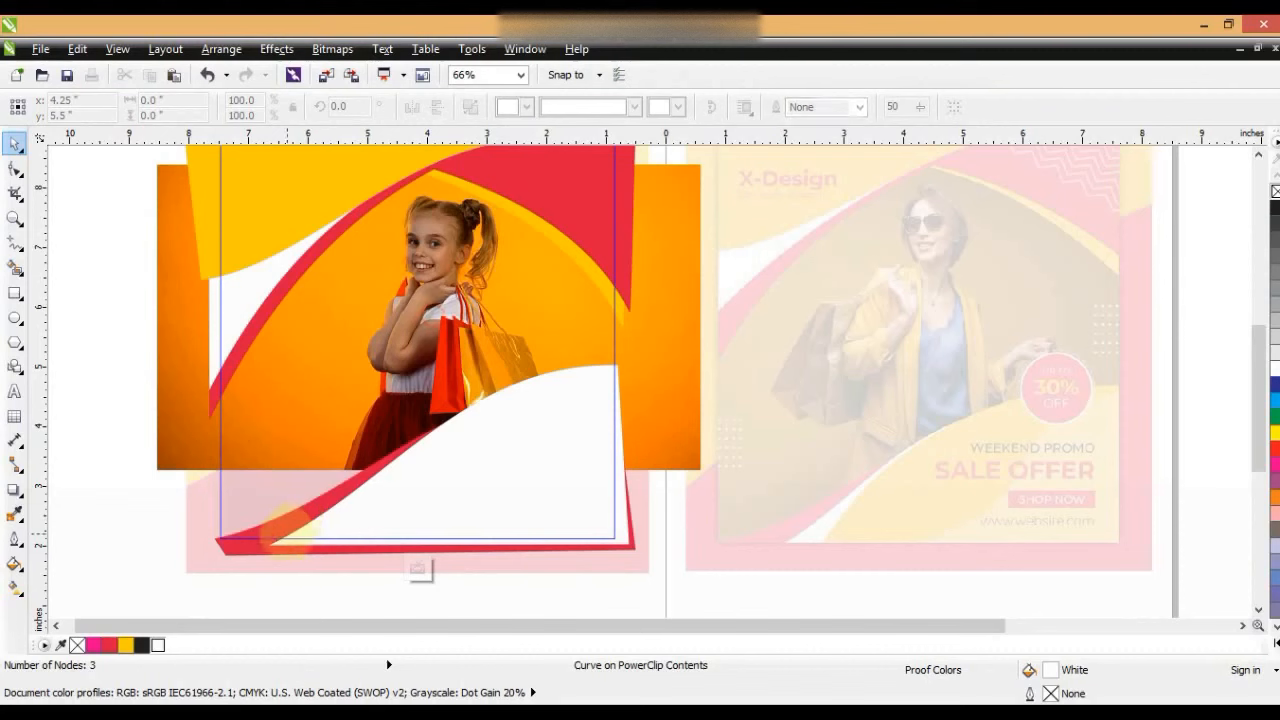
left_click(300, 515)
right_click(300, 515)
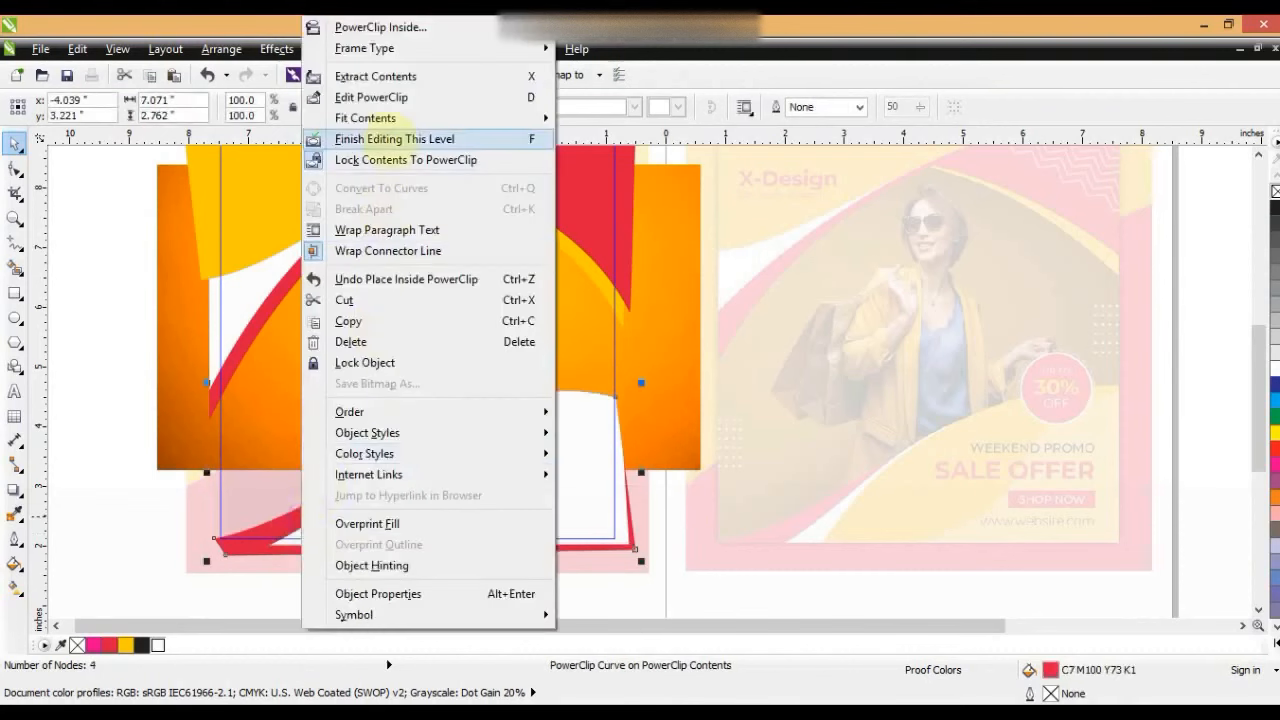
left_click(389, 137)
left_click(106, 436)
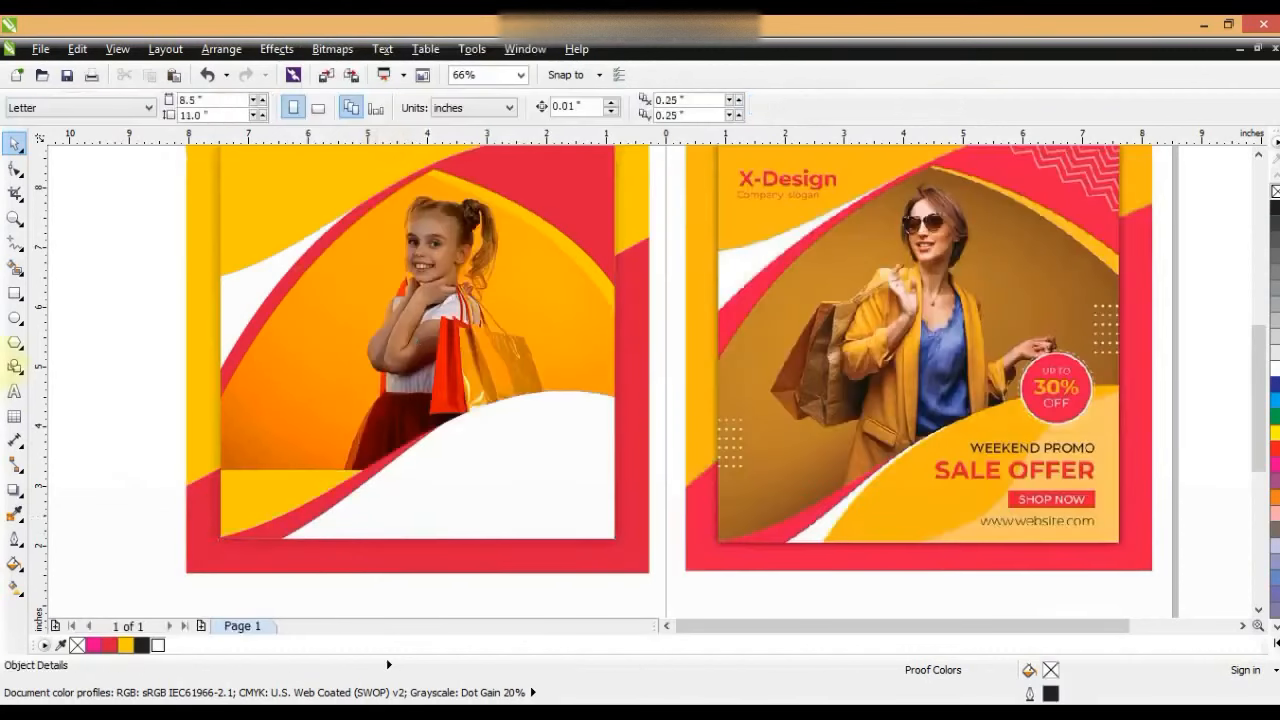
Step: Draw another closed freehand triangle about 3 in tall over the white wave, from the inner square's bottom edge to its right edge
left_click(14, 243)
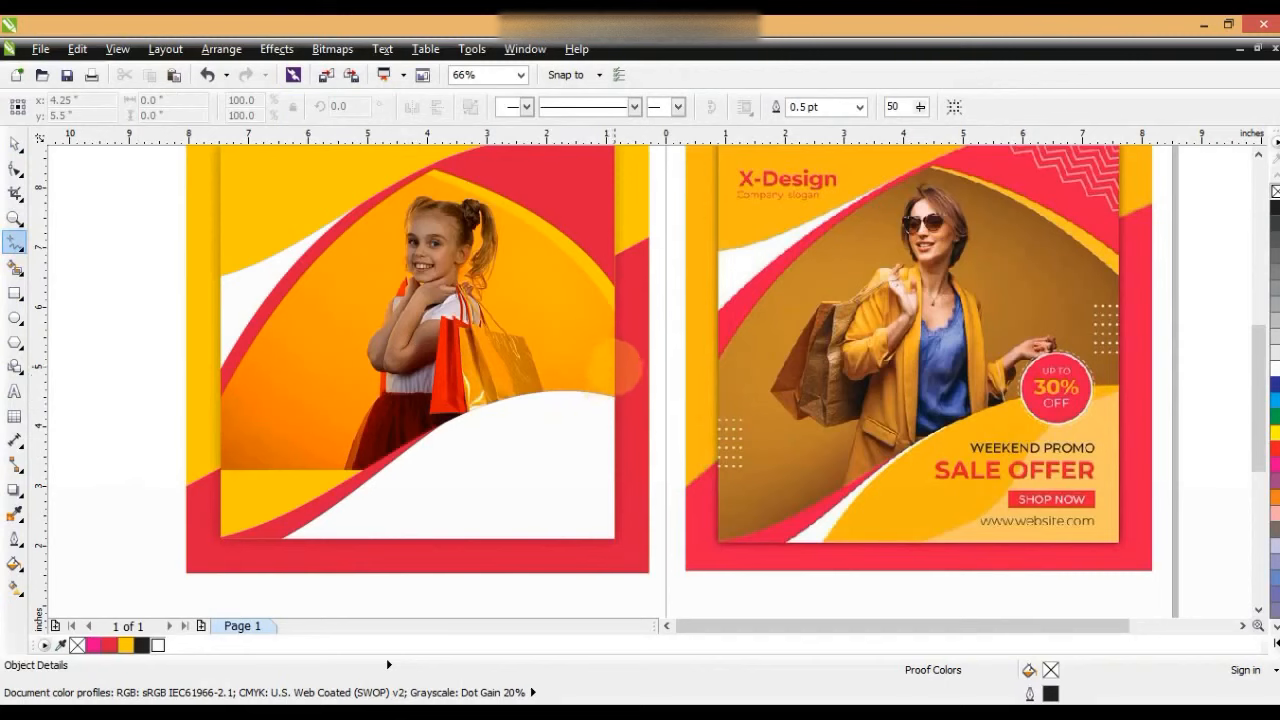
left_click(612, 370)
double_click(296, 541)
double_click(636, 552)
left_click(612, 370)
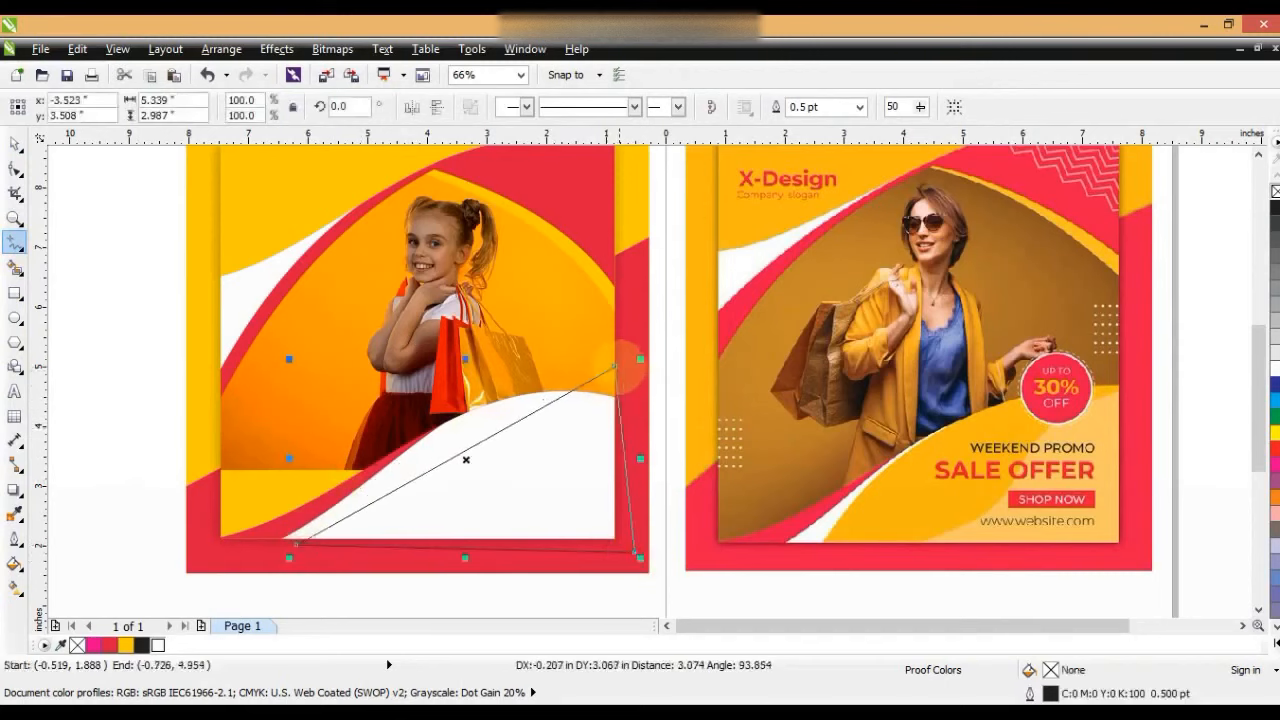
Step: Convert the new triangle's sides to curves and bend its sloping edge upward along the white wave
left_click(15, 168)
left_click_drag(127, 264, 716, 555)
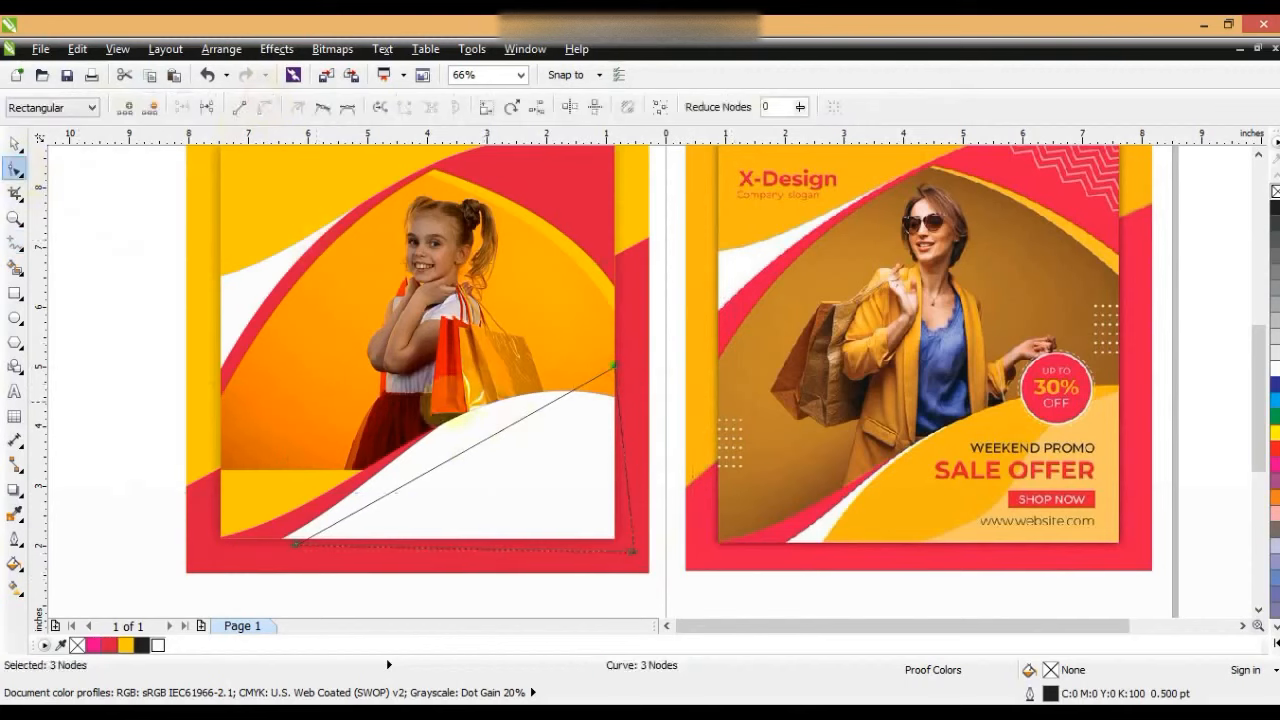
left_click_drag(476, 443, 455, 418)
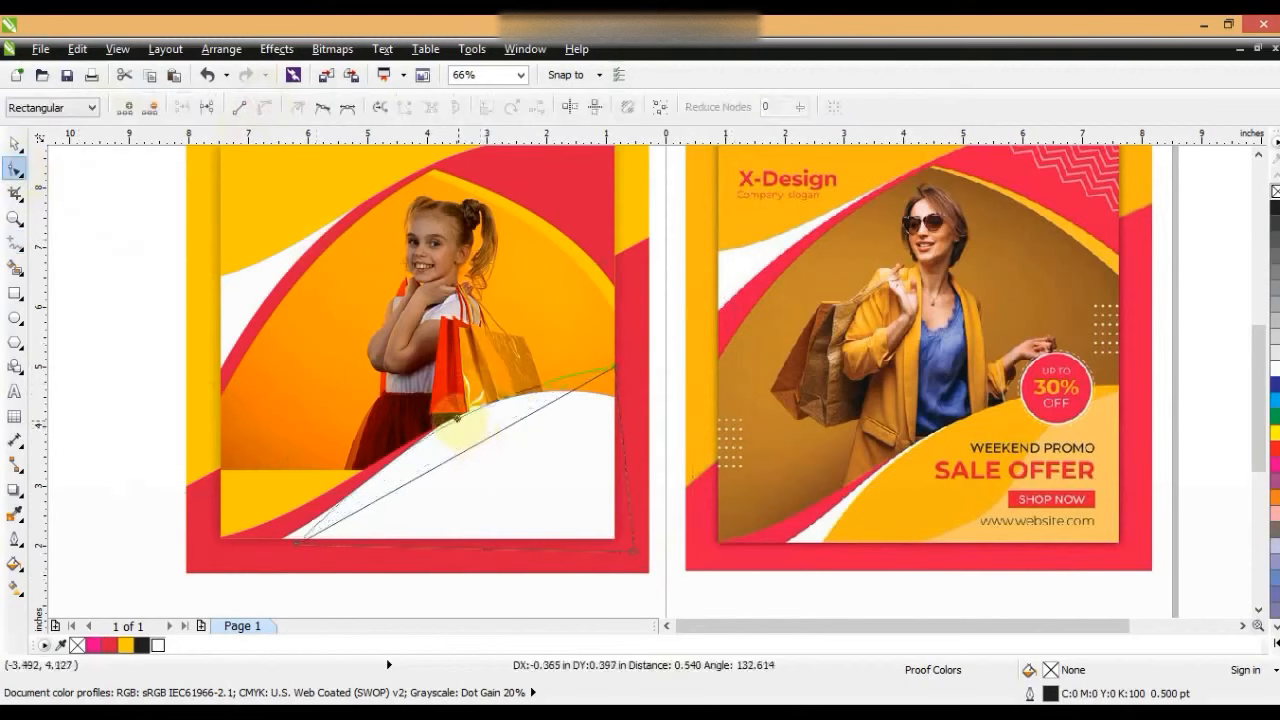